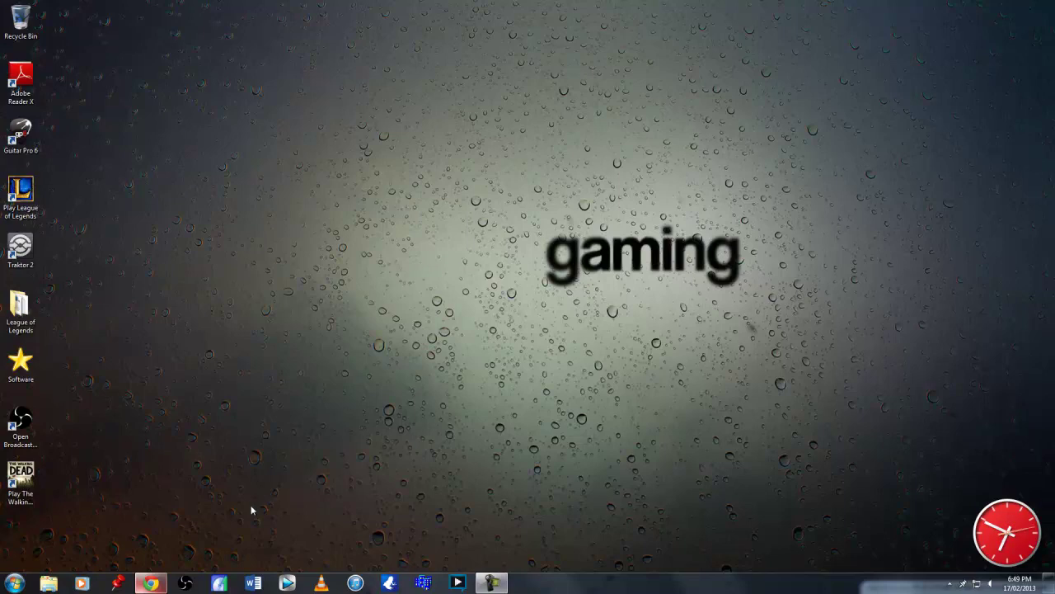
# - Launch TotalMedia Extreme and open its Record Video capture module showing the Hauppauge HD PVR feed
pyautogui.click(218, 583)
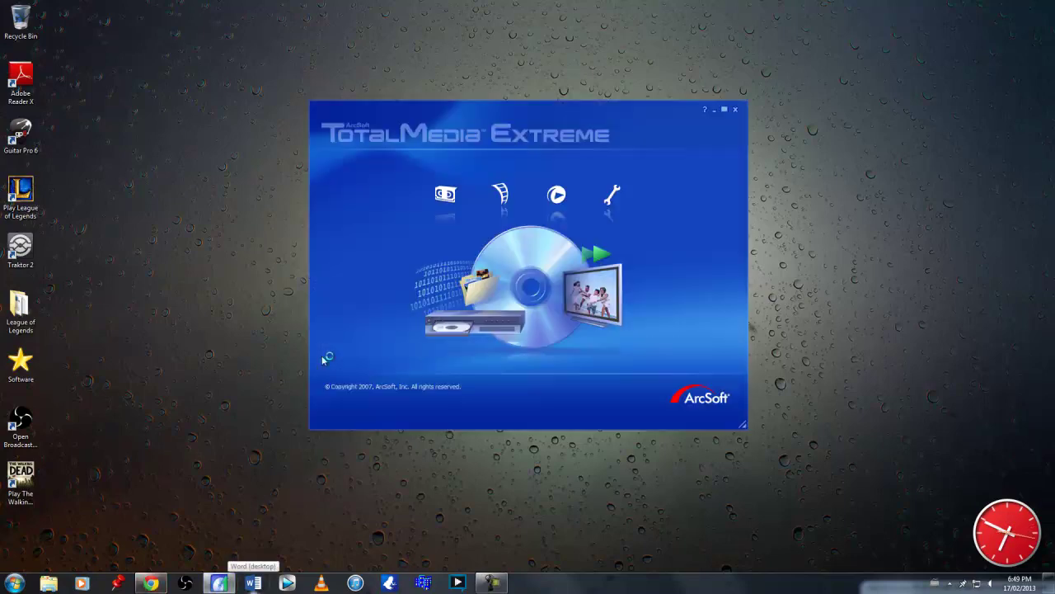
pyautogui.click(441, 201)
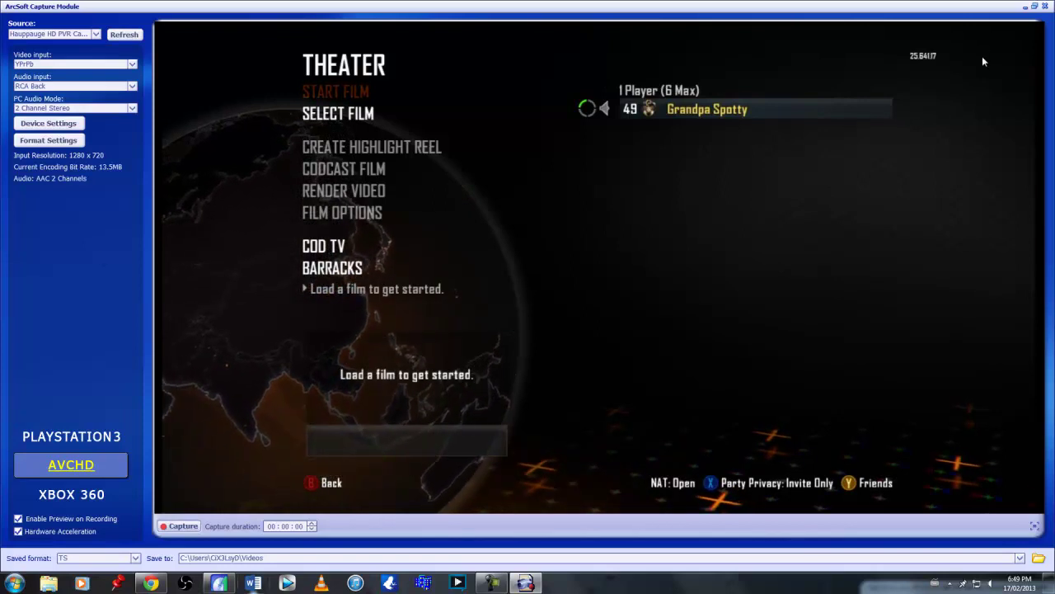
# - Restore the capture window to a smaller size and close TotalMedia Extreme
pyautogui.click(1035, 6)
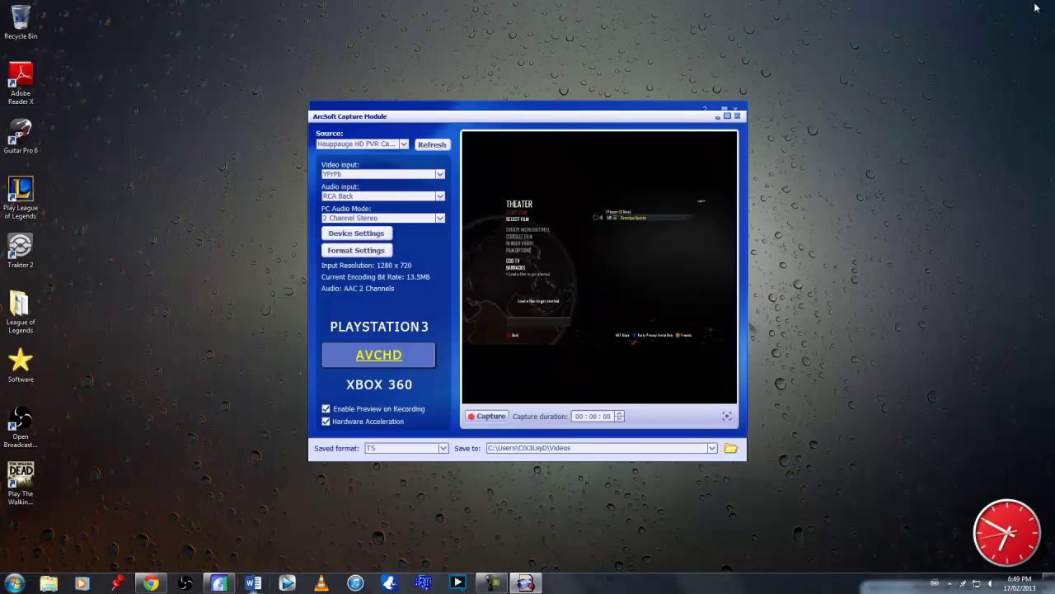
pyautogui.click(608, 106)
pyautogui.click(734, 109)
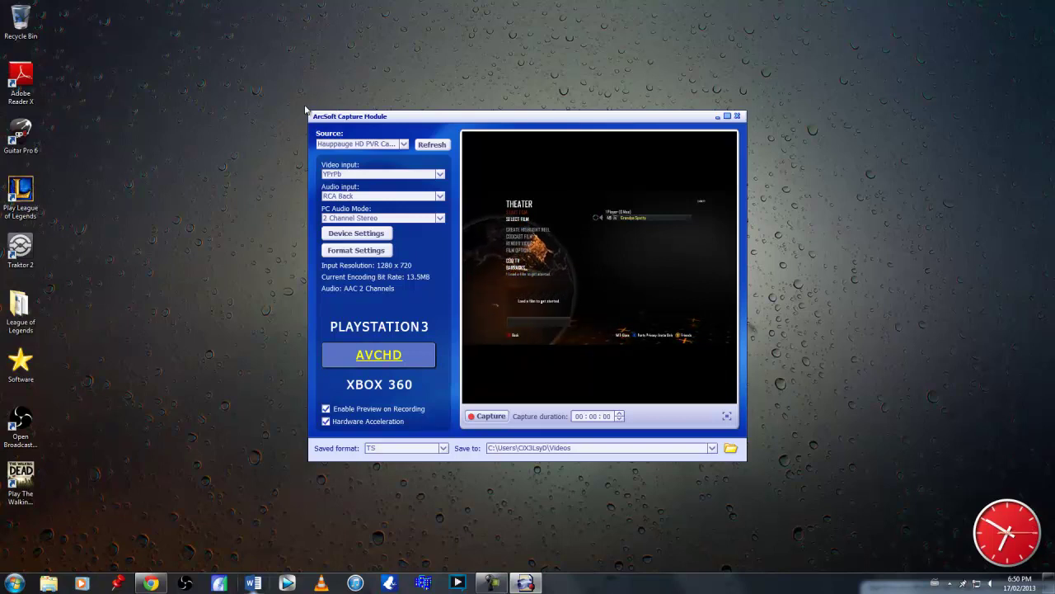
# - Widen and heighten the Capture Module window using Alt+Space keyboard resizing with the arrow keys
pyautogui.hotkey('alt', 'space')
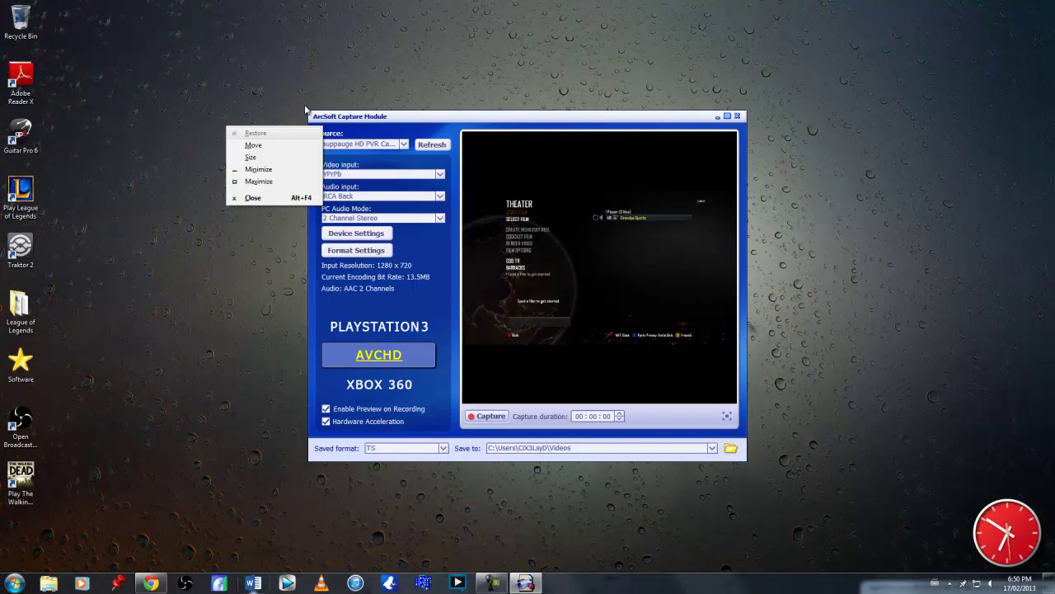
pyautogui.press('m')
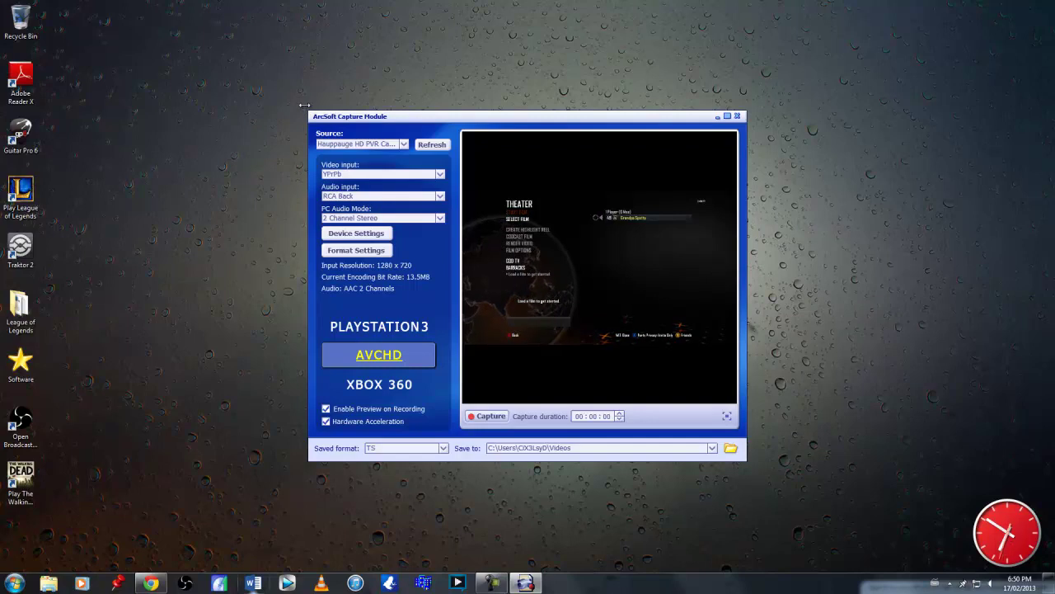
pyautogui.press('Right')
pyautogui.press('Right')
pyautogui.press('Right')
pyautogui.press('Right')
pyautogui.press('Right')
pyautogui.press('Right')
pyautogui.press('Right')
pyautogui.press('Right')
pyautogui.press('Right')
pyautogui.press('Right')
pyautogui.press('Right')
pyautogui.press('Right')
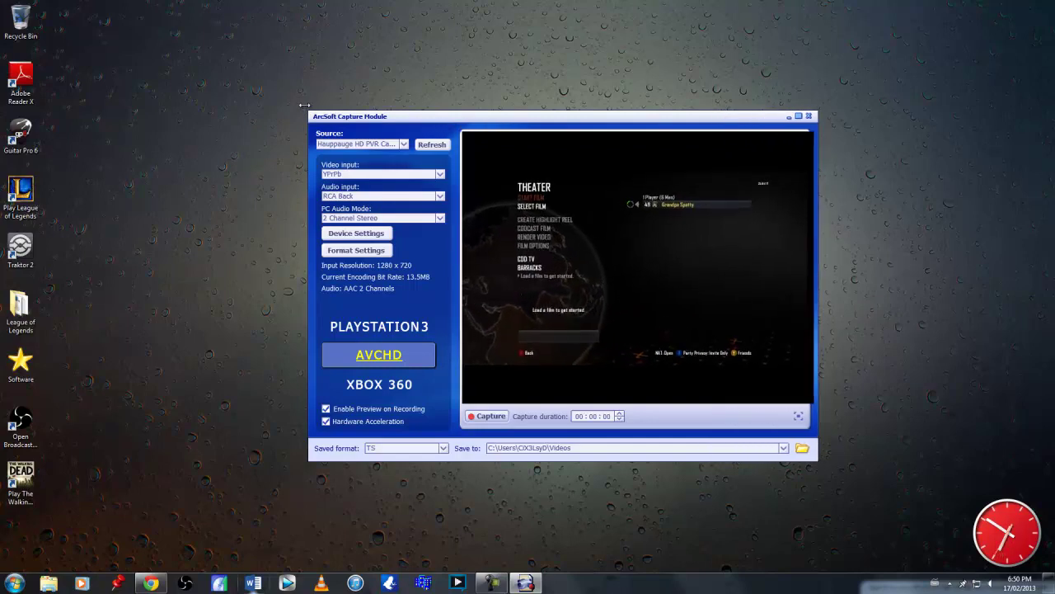
pyautogui.press('Right')
pyautogui.press('Right')
pyautogui.press('Right')
pyautogui.press('Right')
pyautogui.press('Right')
pyautogui.press('Right')
pyautogui.press('Right')
pyautogui.press('Right')
pyautogui.press('Right')
pyautogui.press('Right')
pyautogui.press('Right')
pyautogui.press('Right')
pyautogui.press('Right')
pyautogui.press('Right')
pyautogui.press('Right')
pyautogui.press('Right')
pyautogui.press('Right')
pyautogui.press('Right')
pyautogui.press('Right')
pyautogui.press('Right')
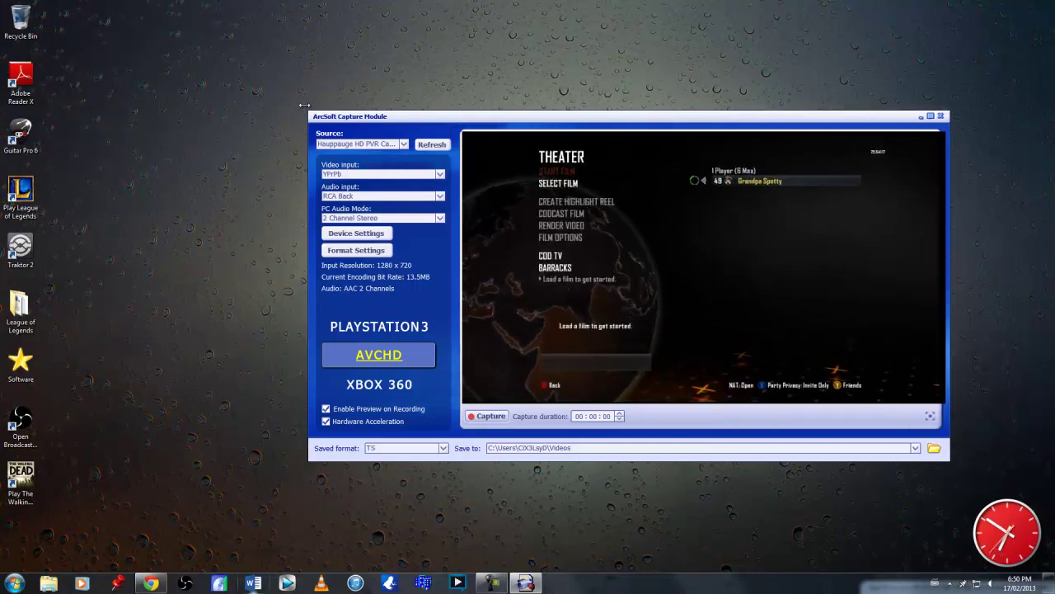
pyautogui.press('Right')
pyautogui.press('Right')
pyautogui.press('Right')
pyautogui.press('Right')
pyautogui.press('Right')
pyautogui.press('Right')
pyautogui.press('Right')
pyautogui.press('Right')
pyautogui.press('Right')
pyautogui.press('Right')
pyautogui.press('Right')
pyautogui.press('Right')
pyautogui.press('Right')
pyautogui.press('Right')
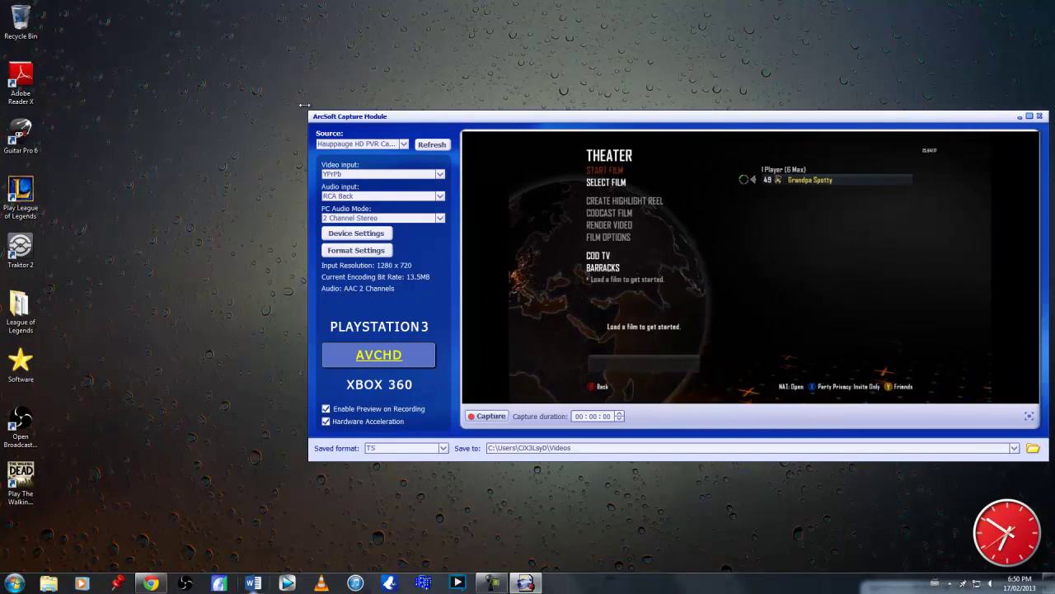
pyautogui.press('Right')
pyautogui.press('Down')
pyautogui.press('Down')
pyautogui.press('Down')
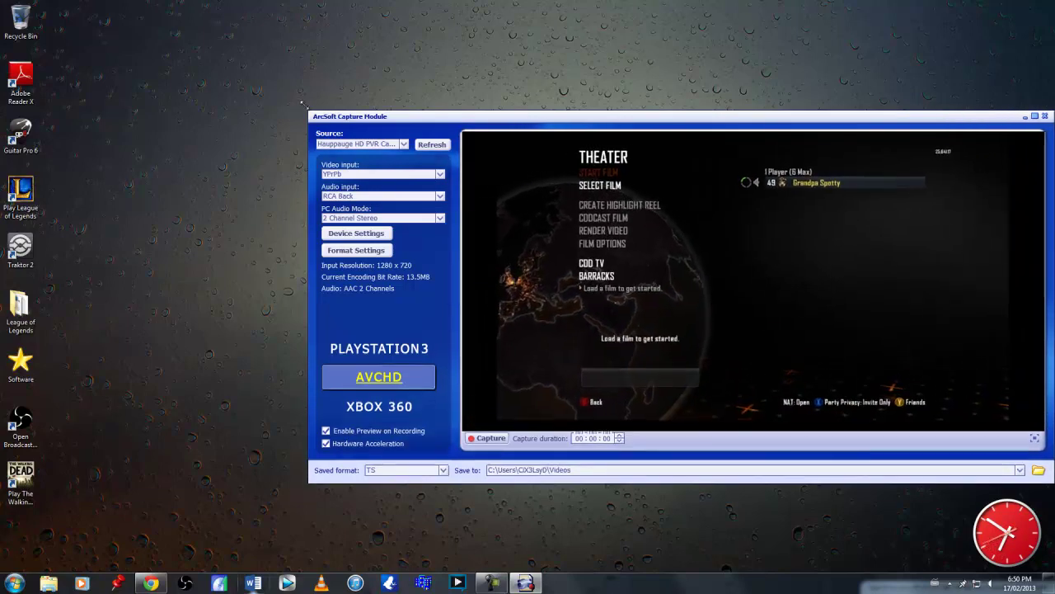
pyautogui.press('Down')
pyautogui.press('Down')
pyautogui.press('Down')
pyautogui.press('Down')
pyautogui.press('Down')
pyautogui.press('Down')
pyautogui.press('Down')
pyautogui.press('Down')
pyautogui.press('Down')
pyautogui.press('Down')
pyautogui.press('Down')
pyautogui.press('Down')
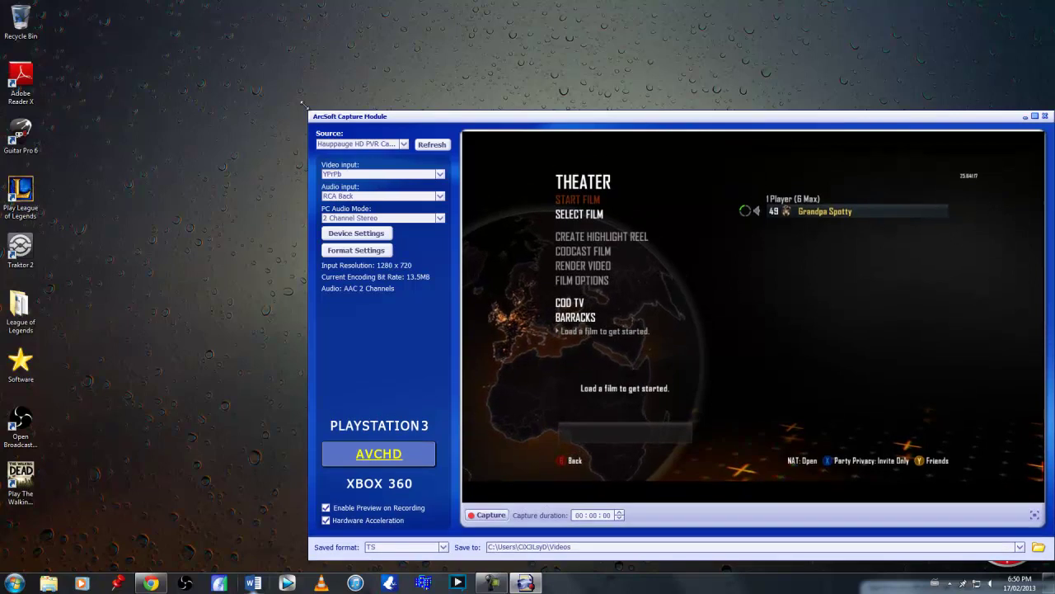
pyautogui.press('Down')
pyautogui.press('Down')
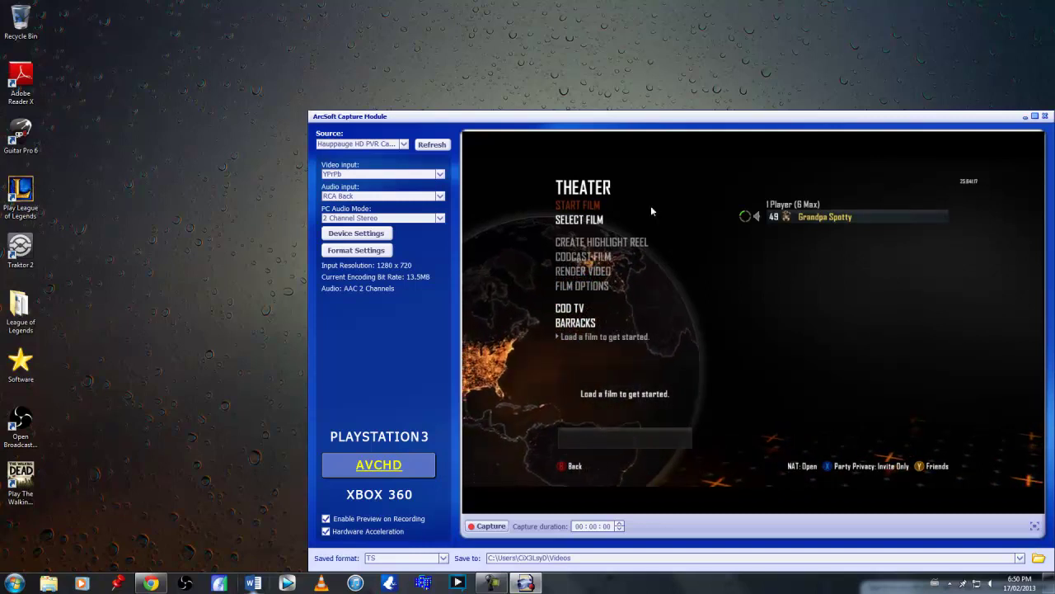
# - Launch XSplit Broadcaster, log on, and move its window left beside the capture module
pyautogui.click(458, 584)
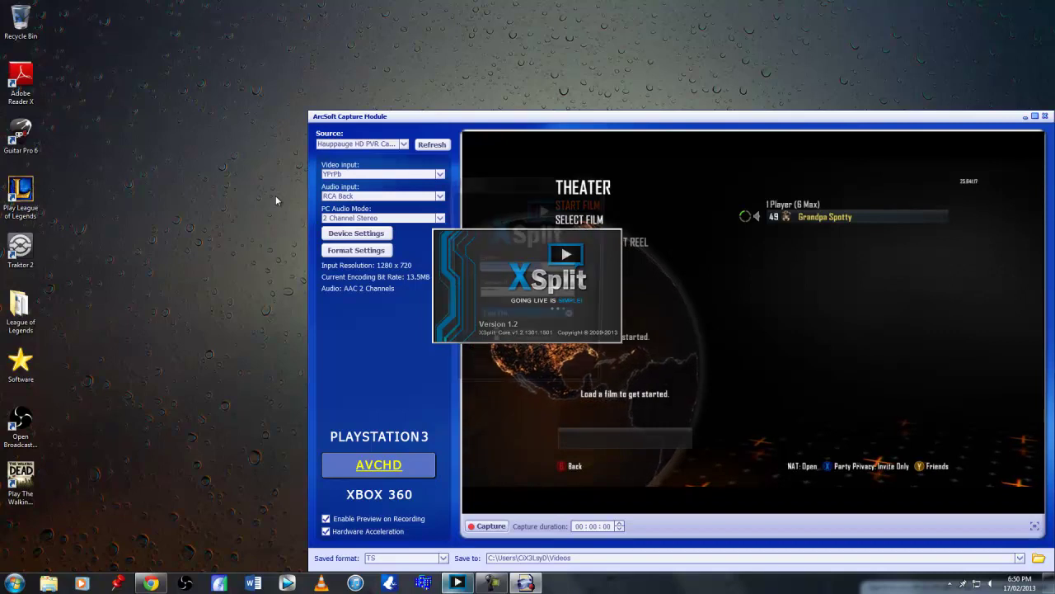
pyautogui.click(507, 322)
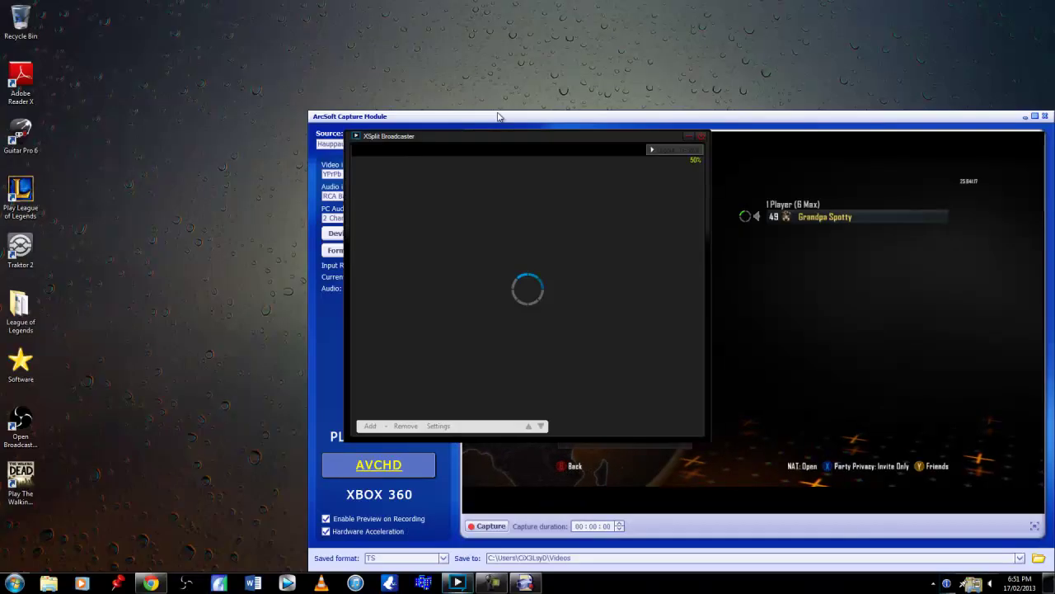
pyautogui.moveTo(504, 138); pyautogui.dragTo(248, 147)
# - Delete the Hauppauge HD PVR Capture Device and GSpot Overlay.png sources from Scene 1
pyautogui.click(153, 395)
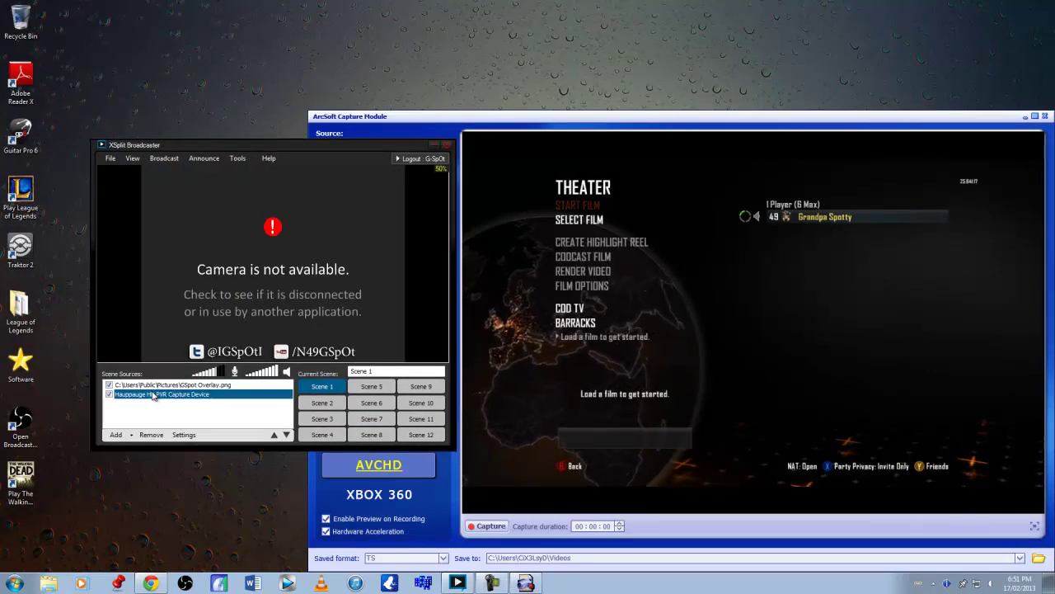
pyautogui.press('Delete')
pyautogui.click(155, 386)
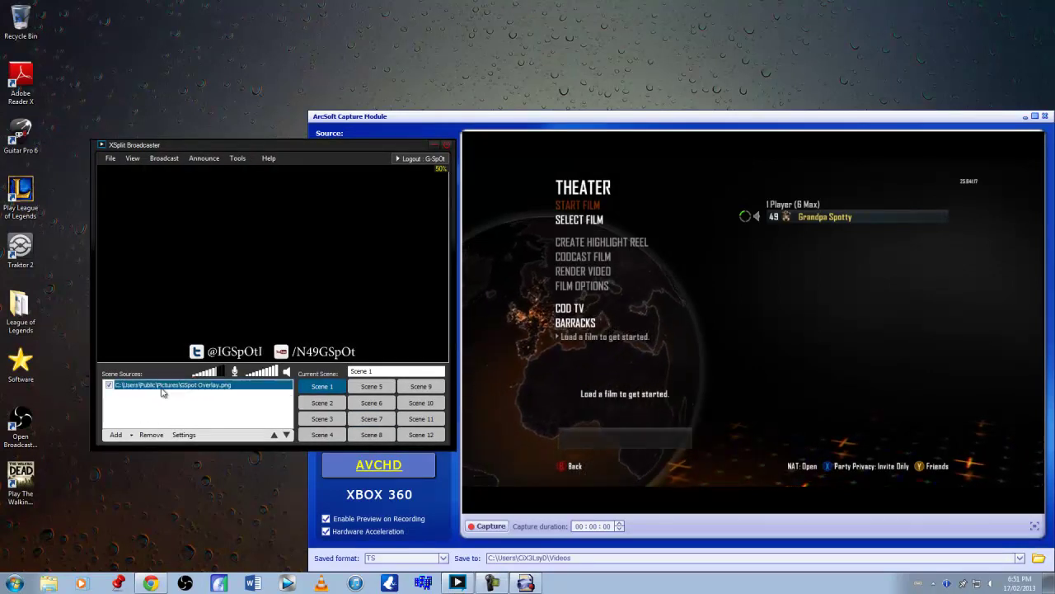
pyautogui.press('Delete')
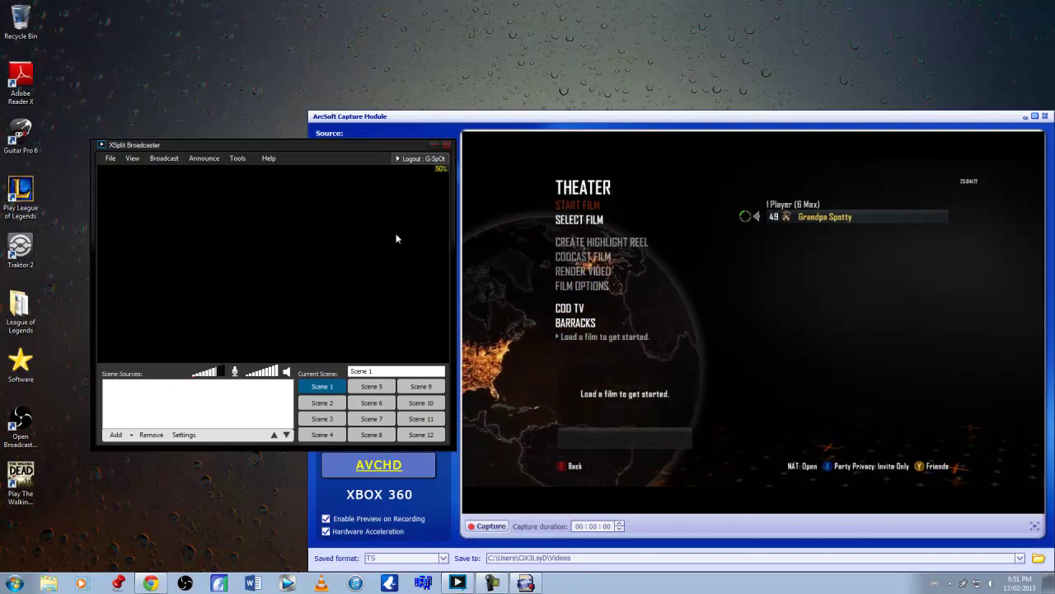
pyautogui.moveTo(369, 145); pyautogui.dragTo(351, 159)
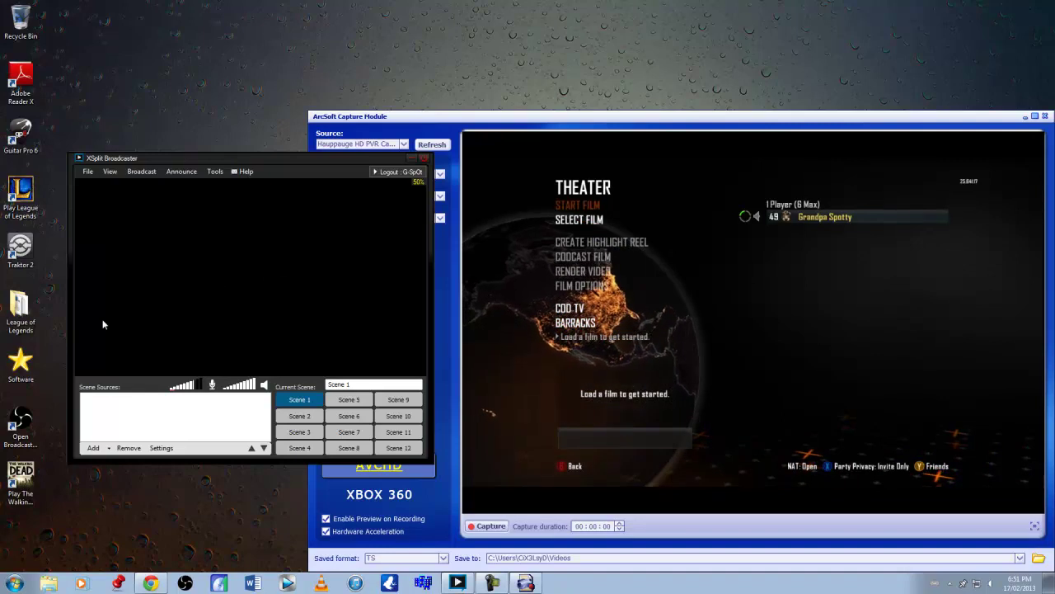
# - Add the ArcSoft CaptureModule window to Scene 1 as a screen region source
pyautogui.click(108, 448)
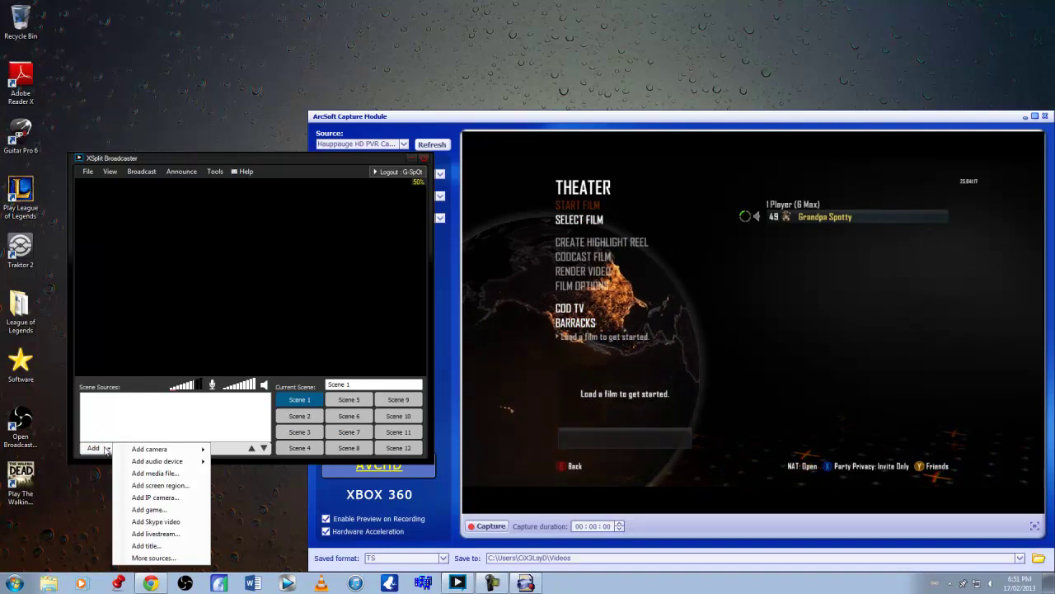
pyautogui.click(157, 485)
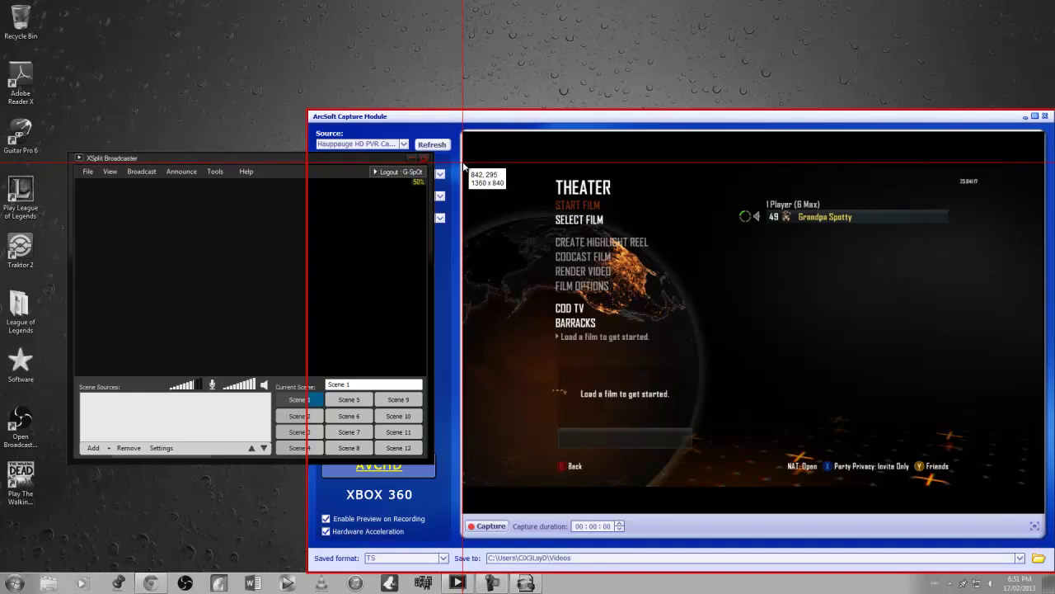
pyautogui.click(512, 194)
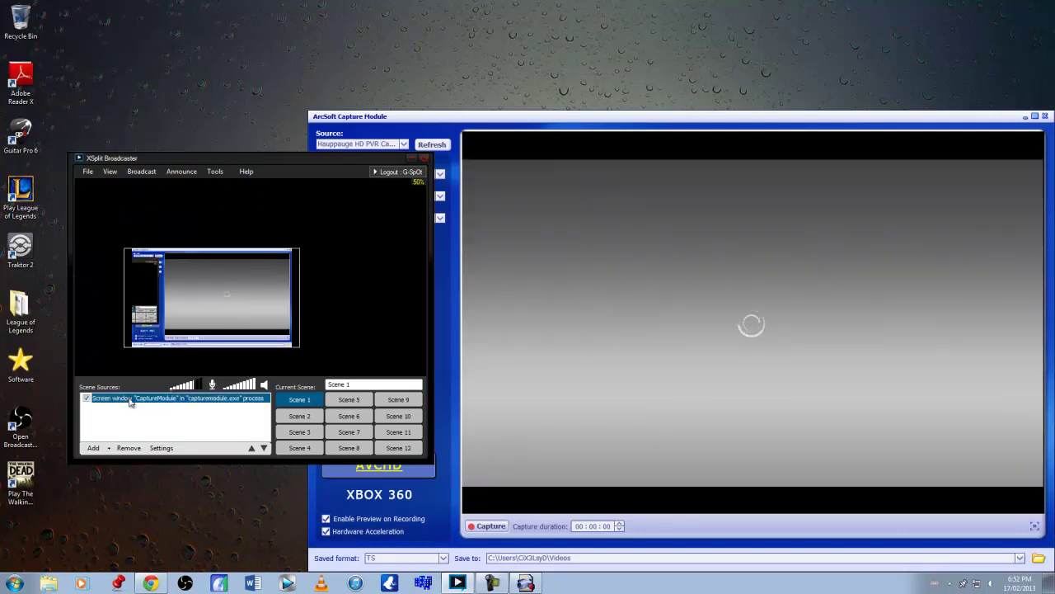
# - Replace the CaptureModule source with a screen region drawn around the Xbox video
pyautogui.press('Delete')
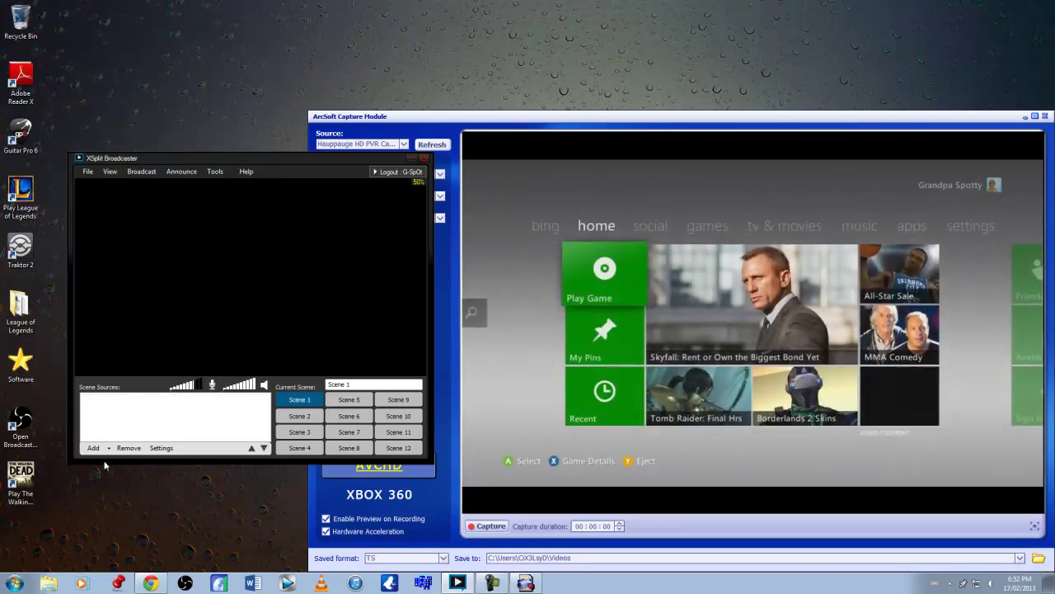
pyautogui.click(94, 450)
pyautogui.click(160, 485)
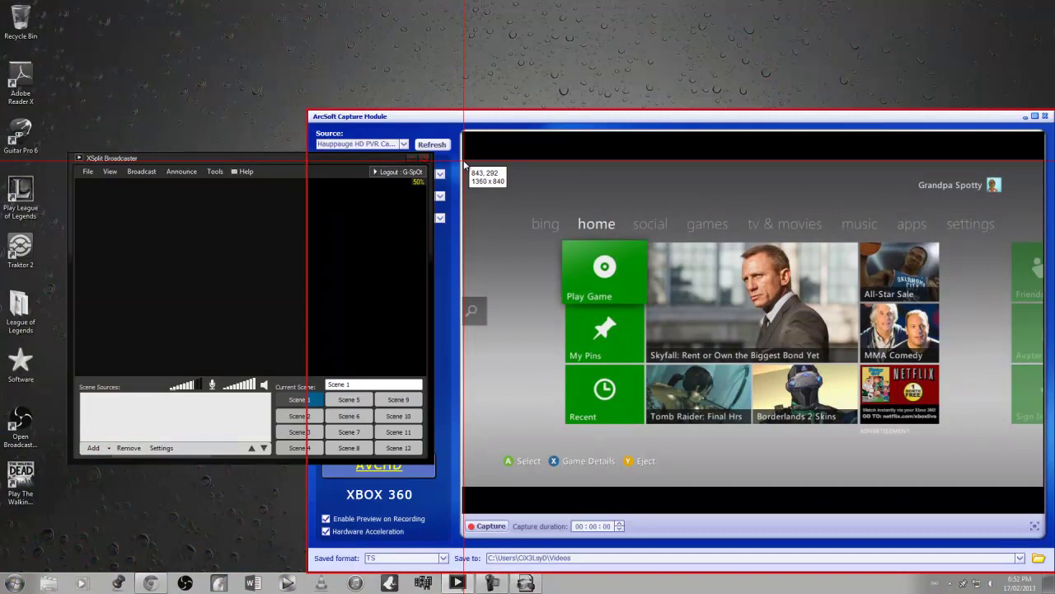
pyautogui.moveTo(463, 160); pyautogui.dragTo(1044, 490)
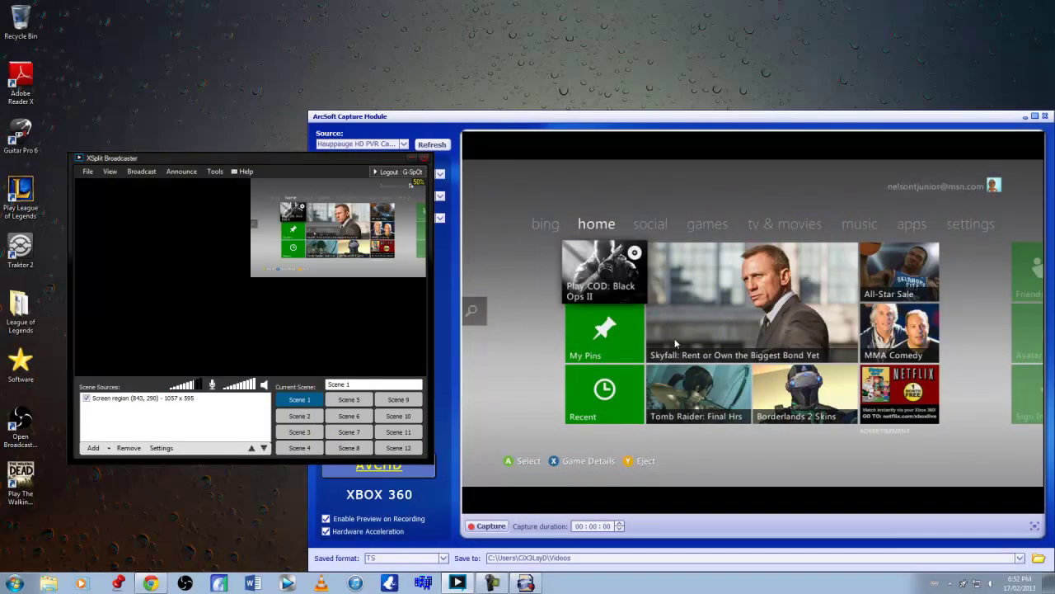
# - Stretch the 1057 x 595 screen region so it fills the scene preview
pyautogui.click(249, 277)
pyautogui.moveTo(248, 278); pyautogui.dragTo(75, 375)
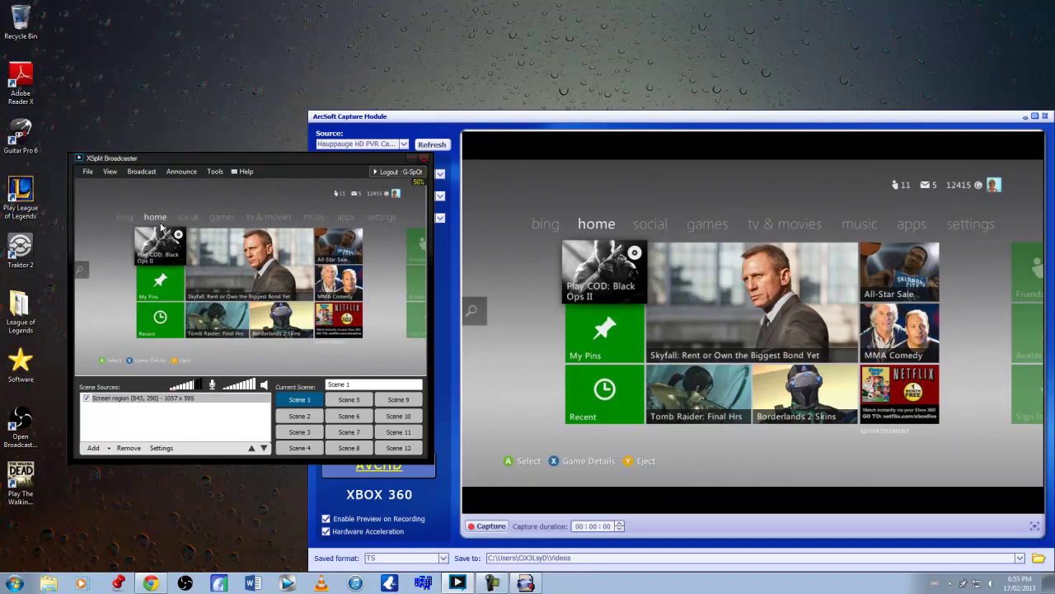
pyautogui.click(141, 398)
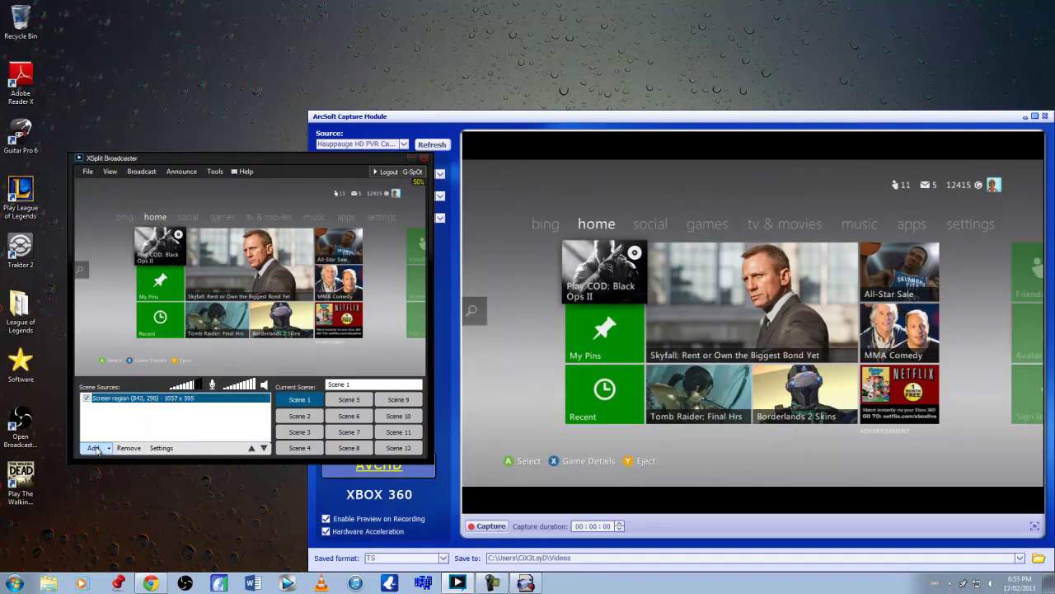
pyautogui.click(93, 447)
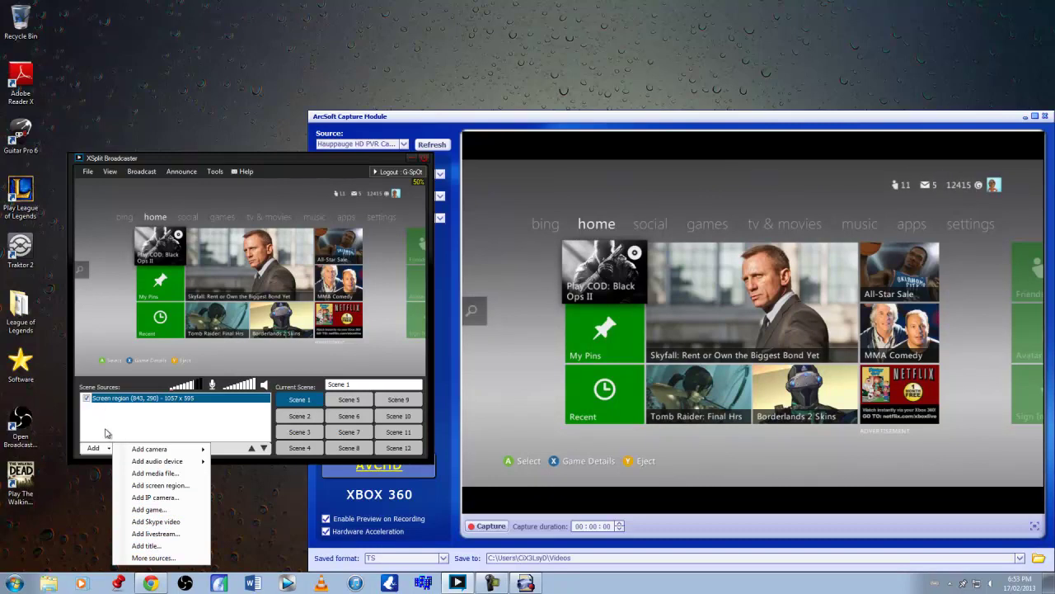
# - Add GSpot Overlay.png from Pictures as a media source and scale it over the game picture
pyautogui.click(155, 473)
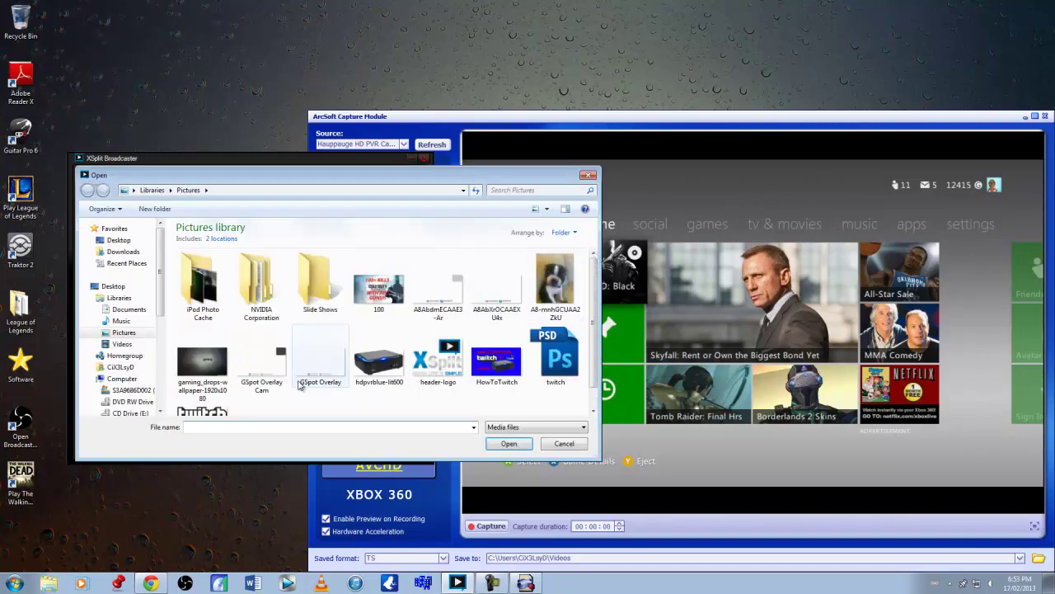
pyautogui.click(312, 374)
pyautogui.click(507, 444)
pyautogui.moveTo(429, 361); pyautogui.dragTo(247, 361)
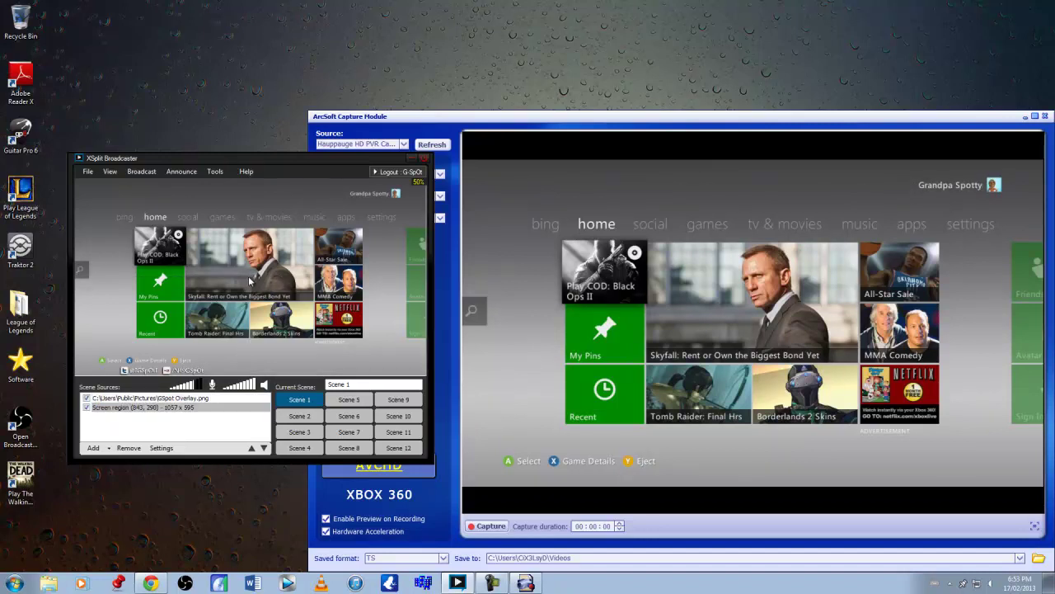
pyautogui.moveTo(249, 275); pyautogui.dragTo(274, 273)
pyautogui.moveTo(328, 250); pyautogui.dragTo(451, 173)
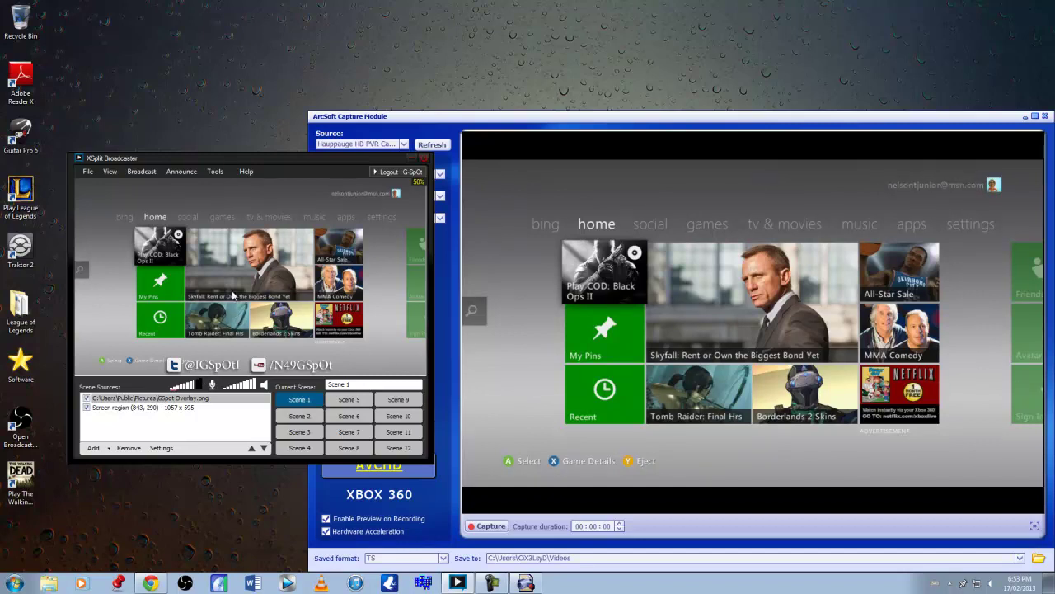
pyautogui.click(259, 301)
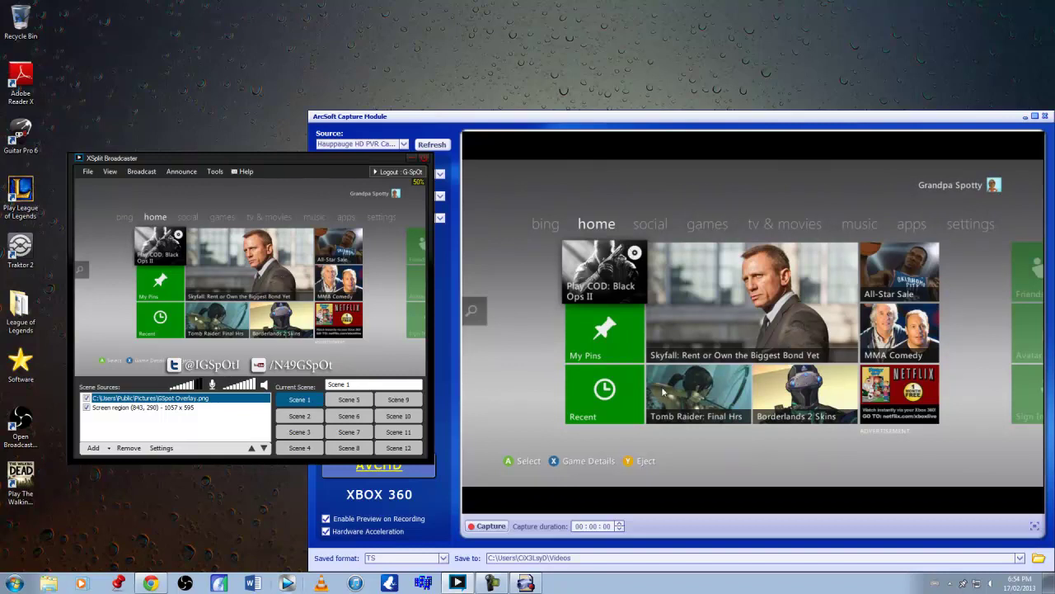
pyautogui.click(375, 333)
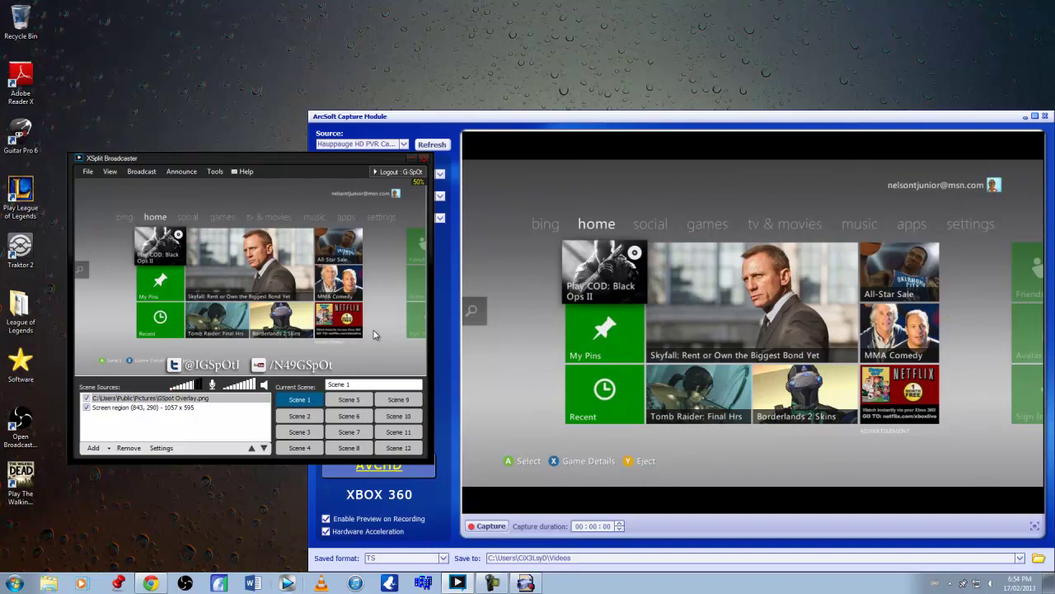
pyautogui.click(216, 172)
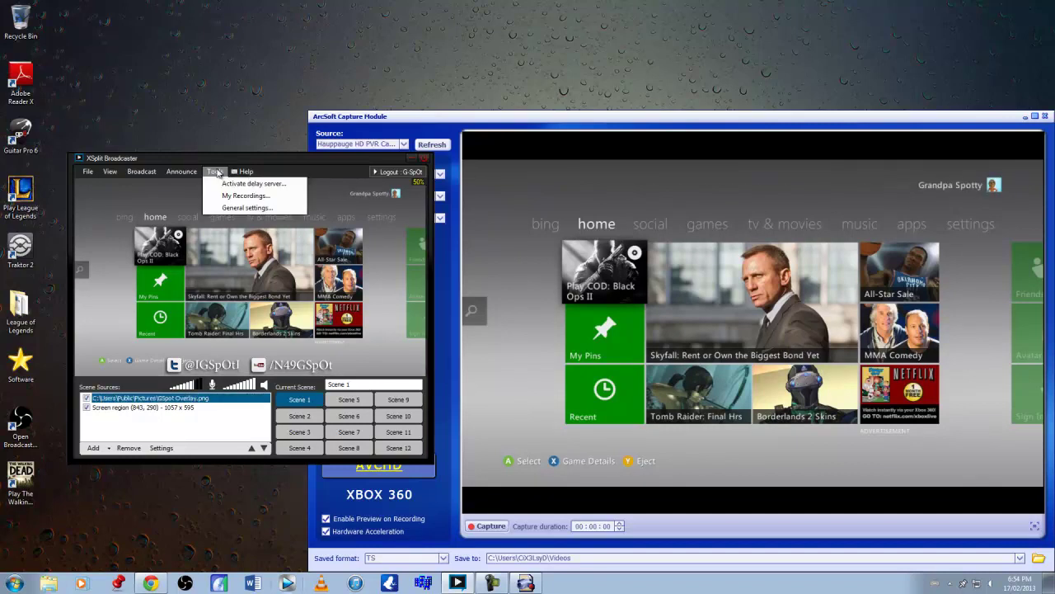
pyautogui.click(240, 209)
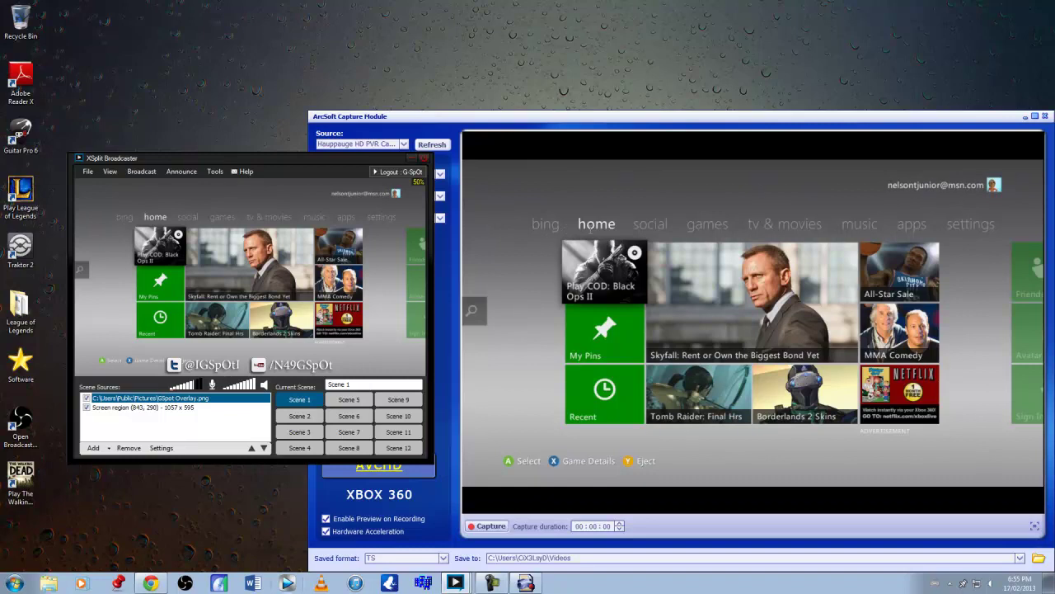
# - In Chrome, change the Twitch URL to the 'broadcast' page, then return to XSplit
pyautogui.click(149, 585)
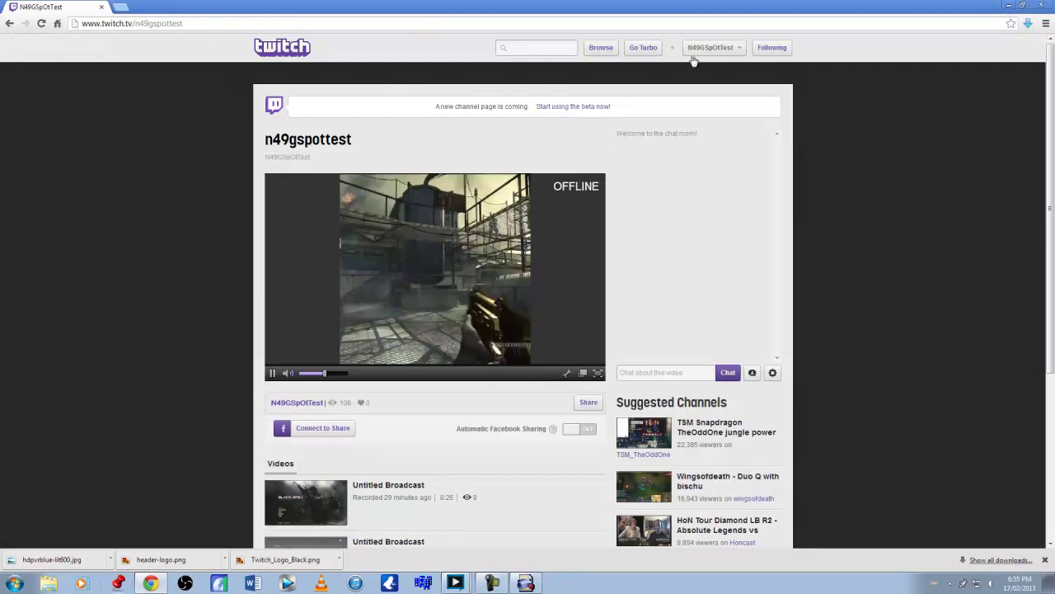
pyautogui.click(738, 48)
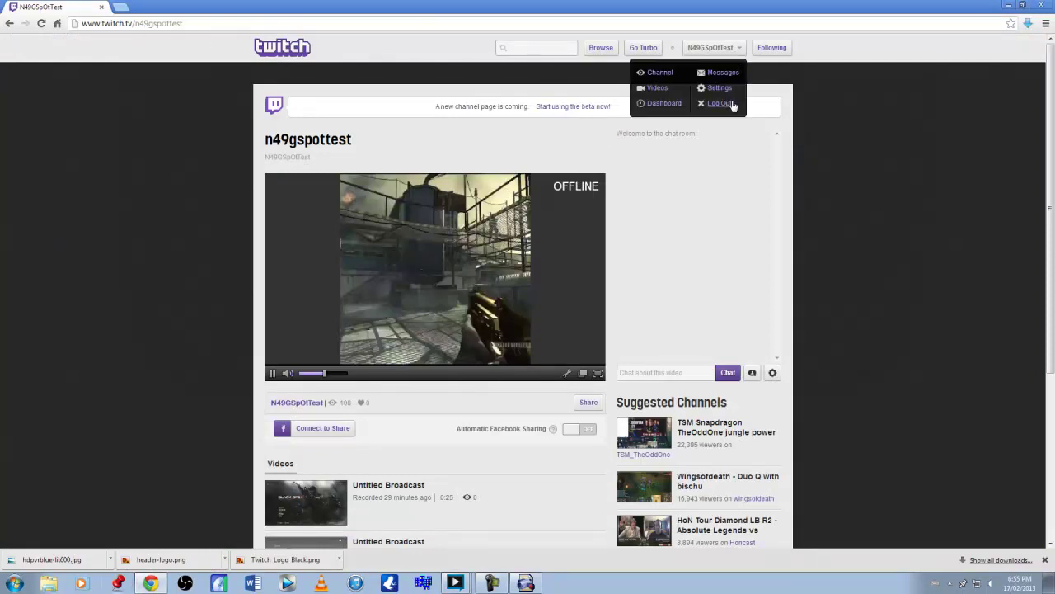
pyautogui.click(748, 48)
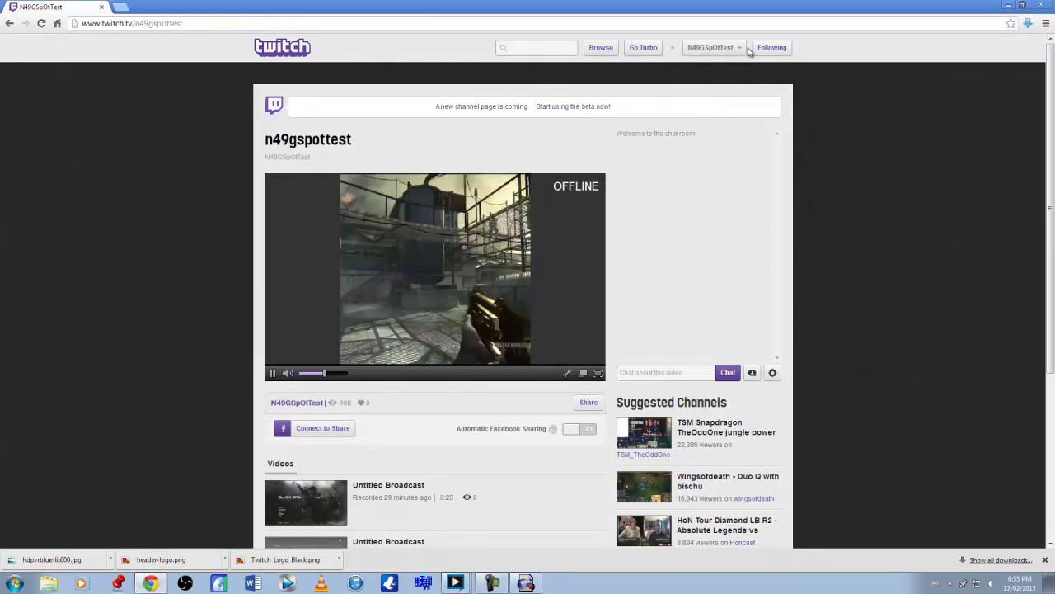
pyautogui.doubleClick(166, 24)
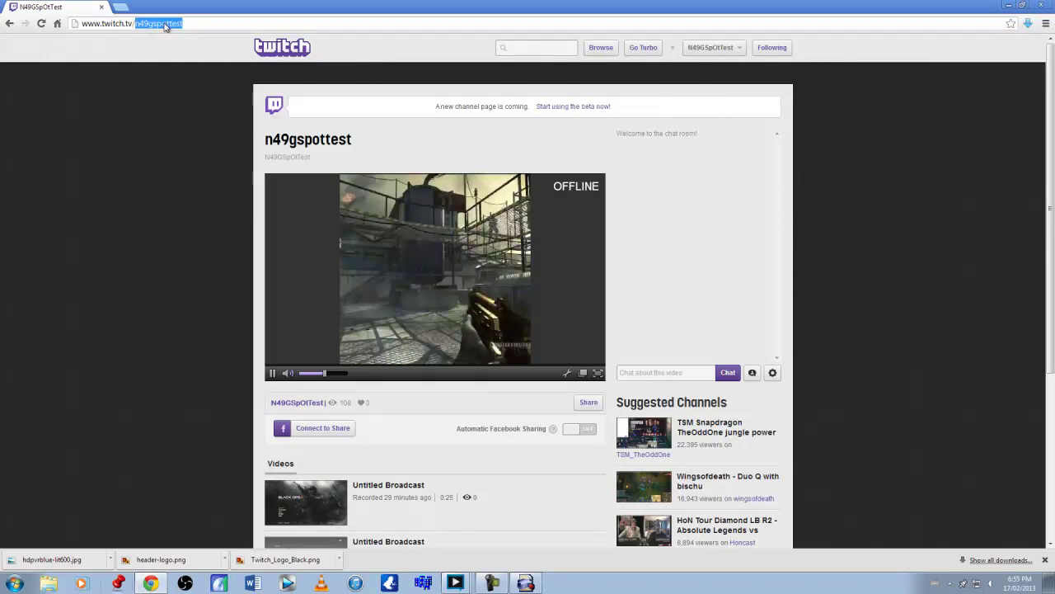
pyautogui.write('broadcast')
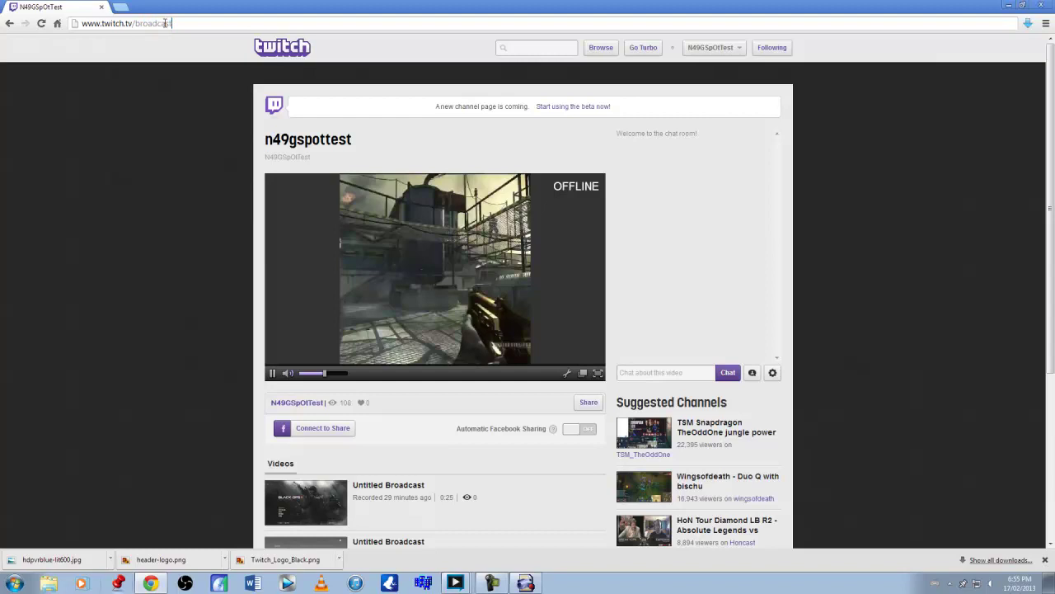
pyautogui.press('Return')
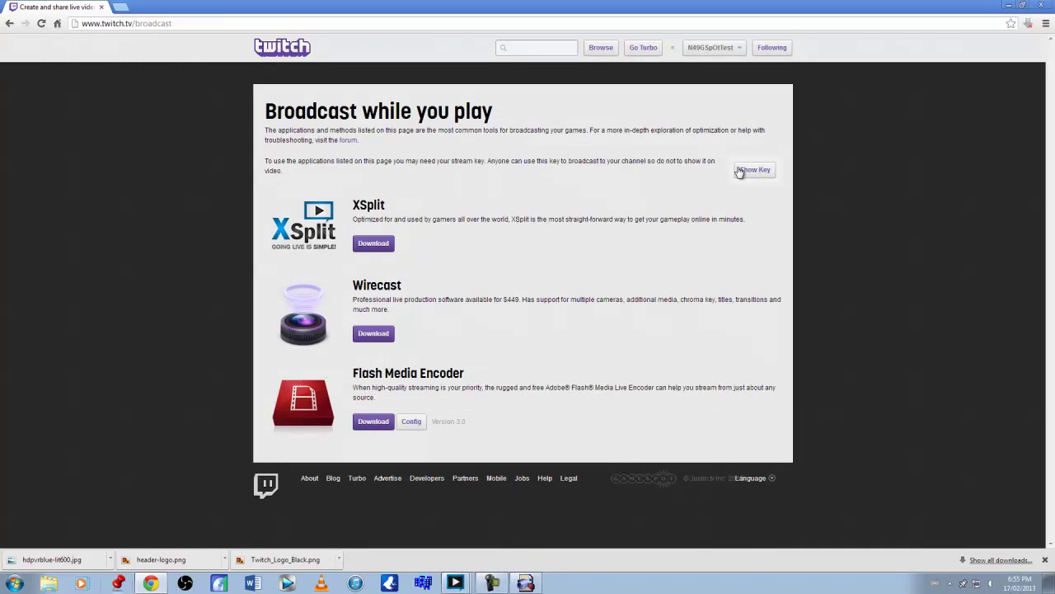
pyautogui.click(455, 583)
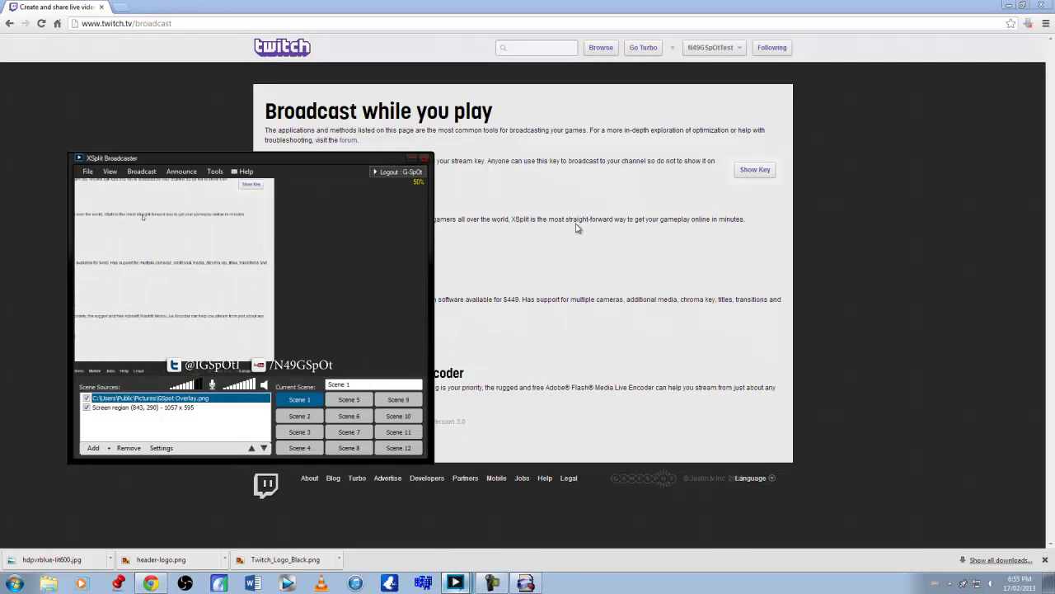
# - Minimize Chrome to bring XSplit's Video Encoding Setup into view
pyautogui.click(1011, 7)
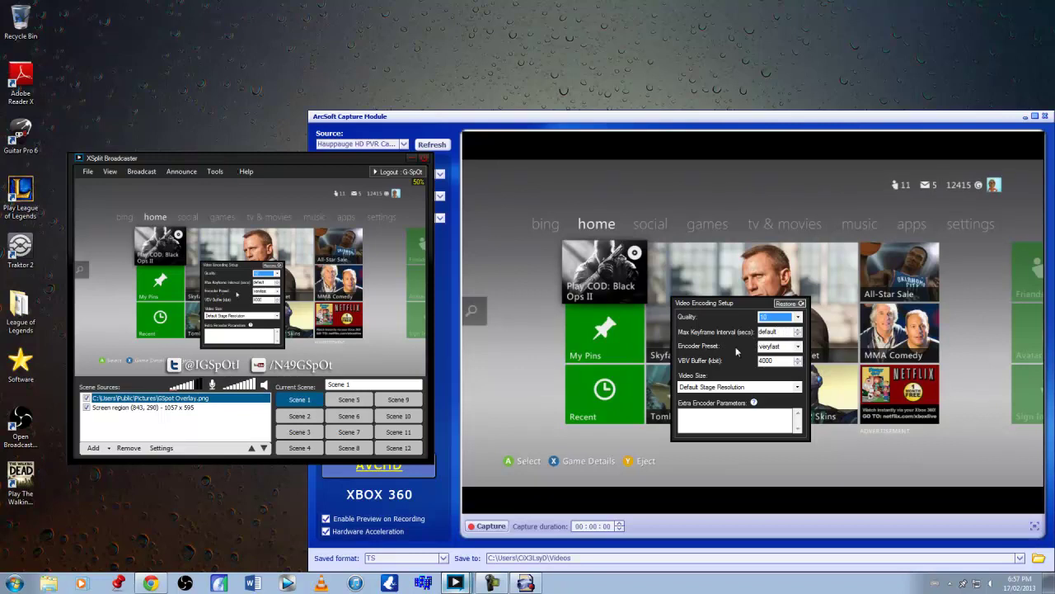
# - Leave the encoder preset at veryfast and dismiss the Video Encoding Setup popup
pyautogui.click(798, 347)
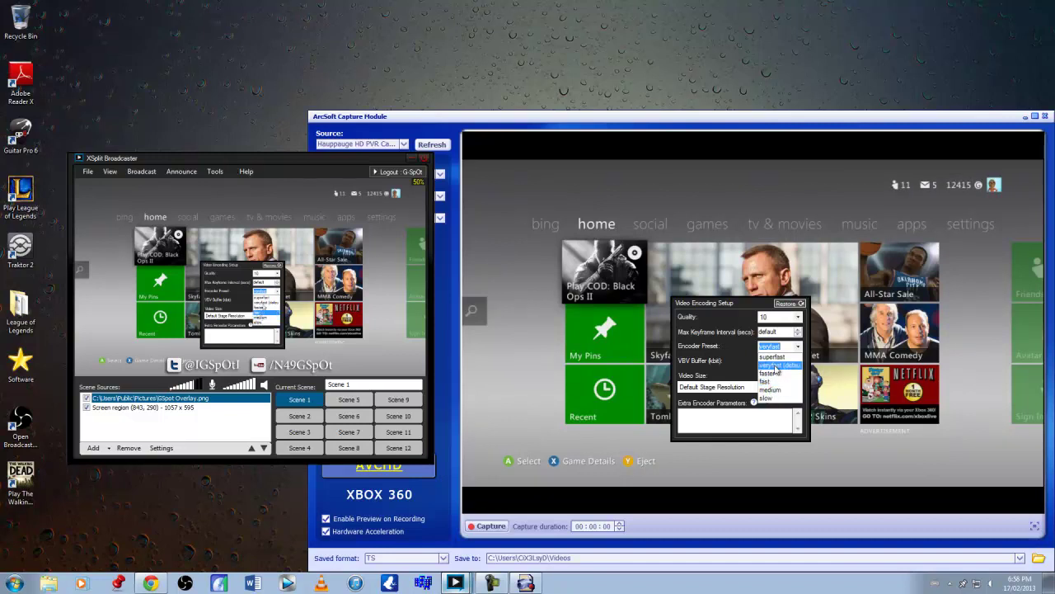
pyautogui.click(780, 367)
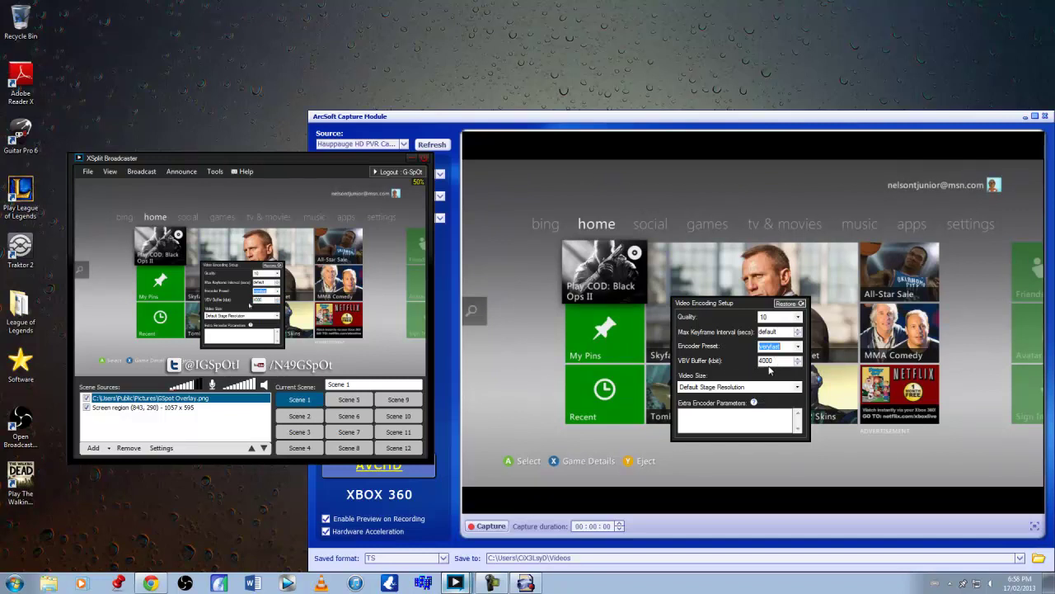
pyautogui.click(559, 305)
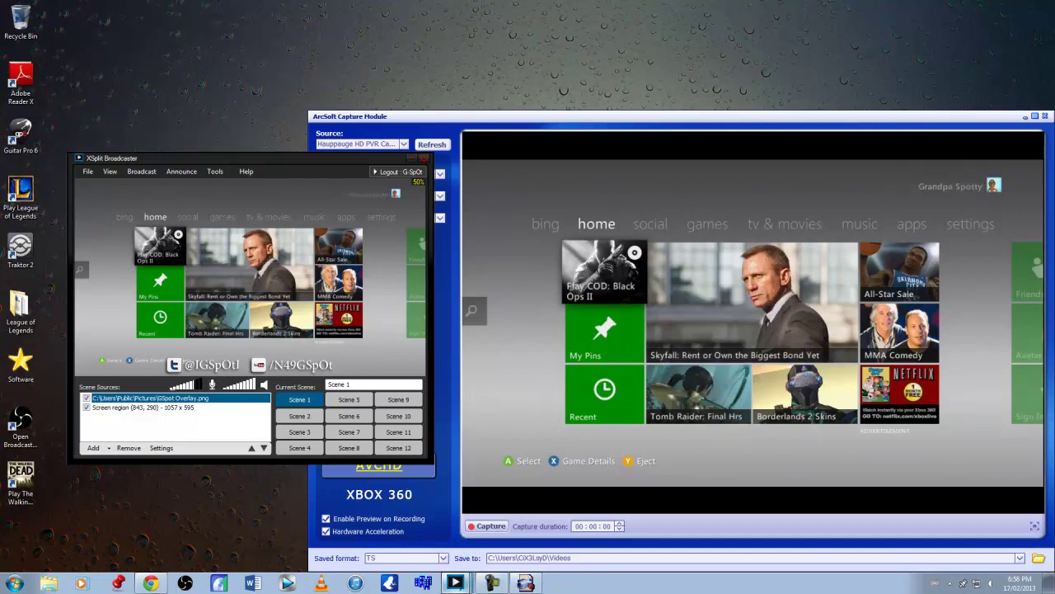
pyautogui.click(668, 302)
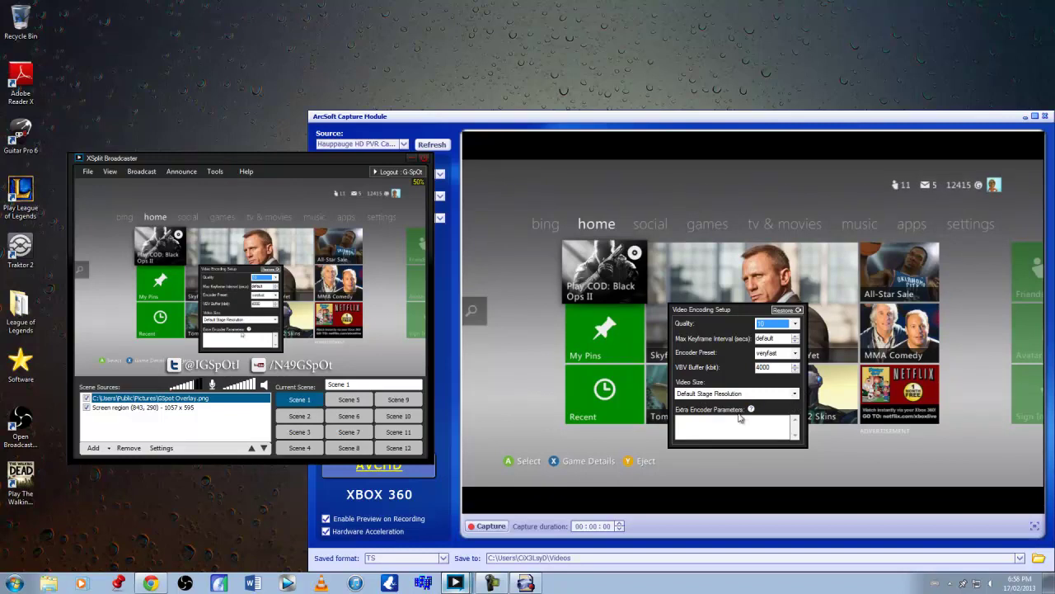
pyautogui.click(546, 186)
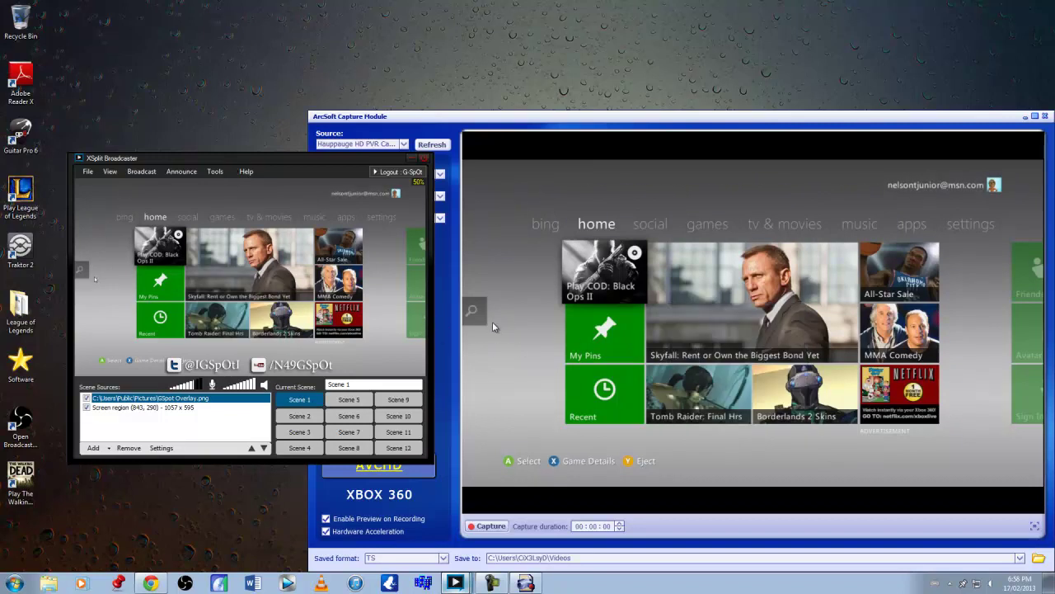
# - Set the bitrate to 160 and return focus to the XSplit Broadcaster window
pyautogui.click(585, 332)
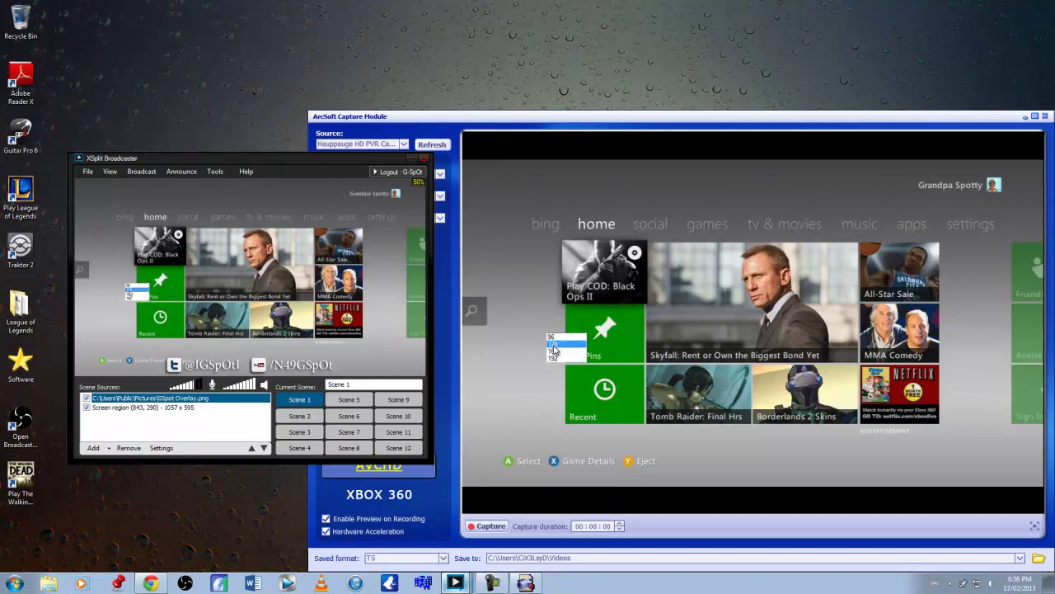
pyautogui.click(557, 354)
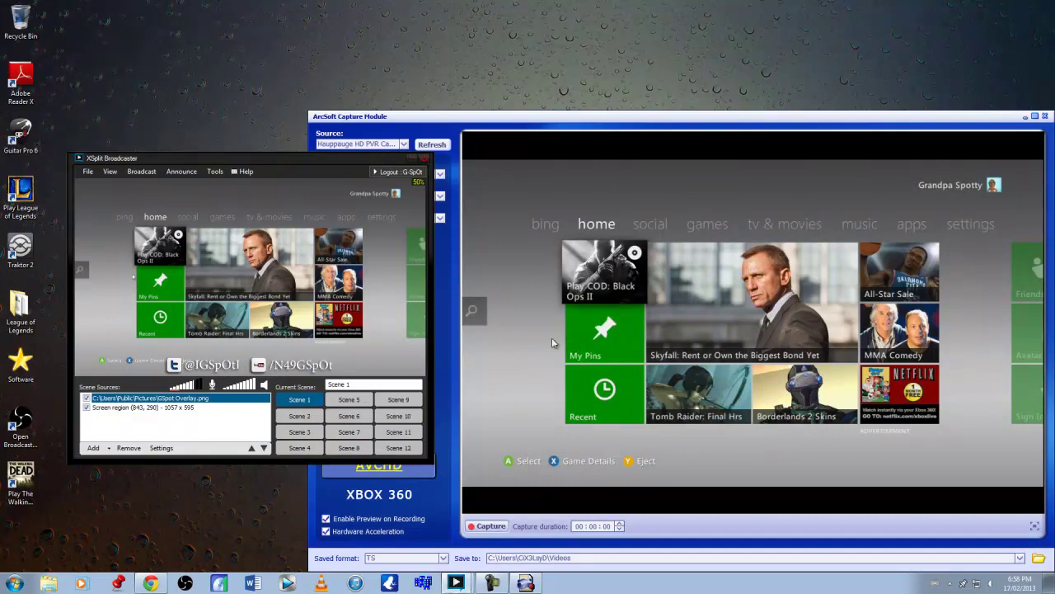
pyautogui.click(227, 203)
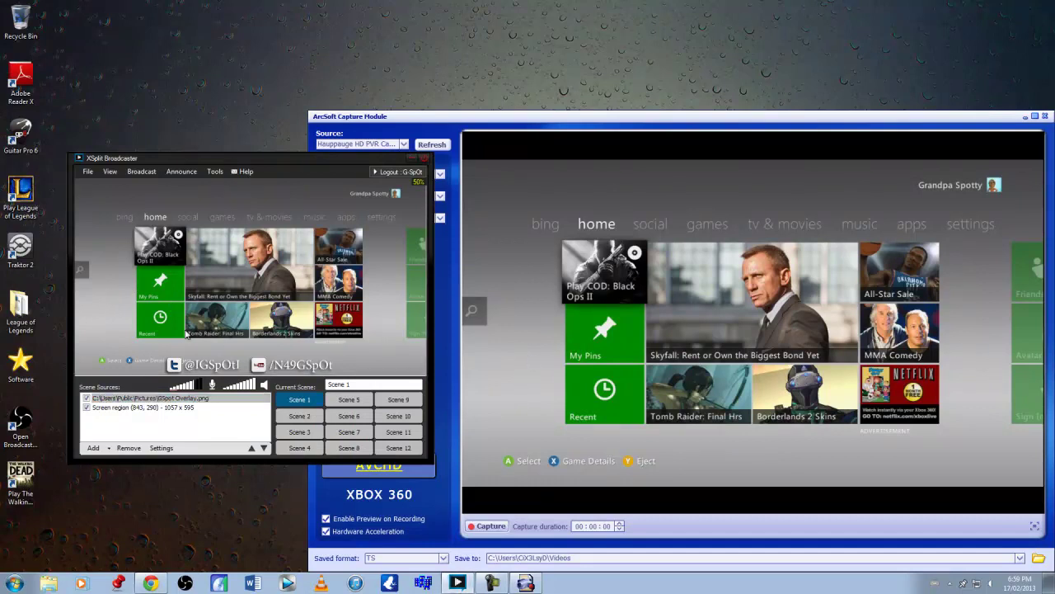
pyautogui.click(239, 328)
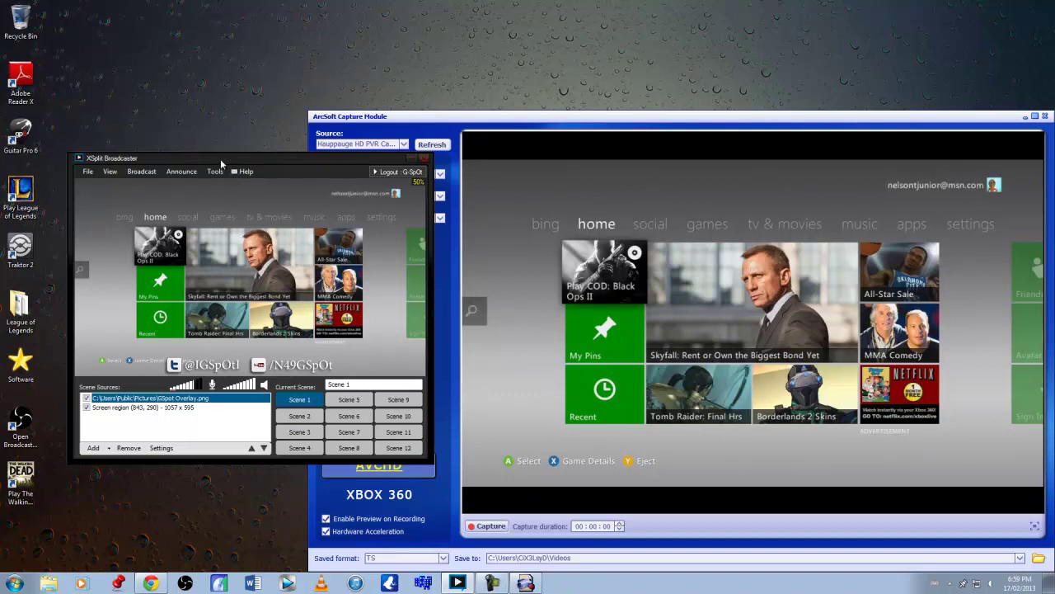
pyautogui.moveTo(220, 158); pyautogui.dragTo(392, 175)
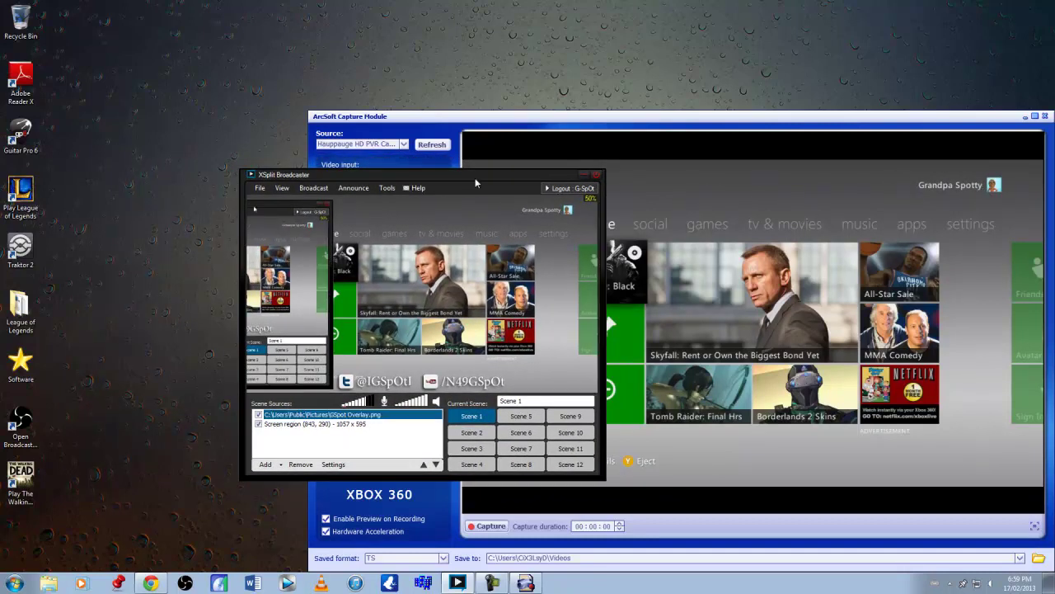
pyautogui.moveTo(474, 176); pyautogui.dragTo(323, 183)
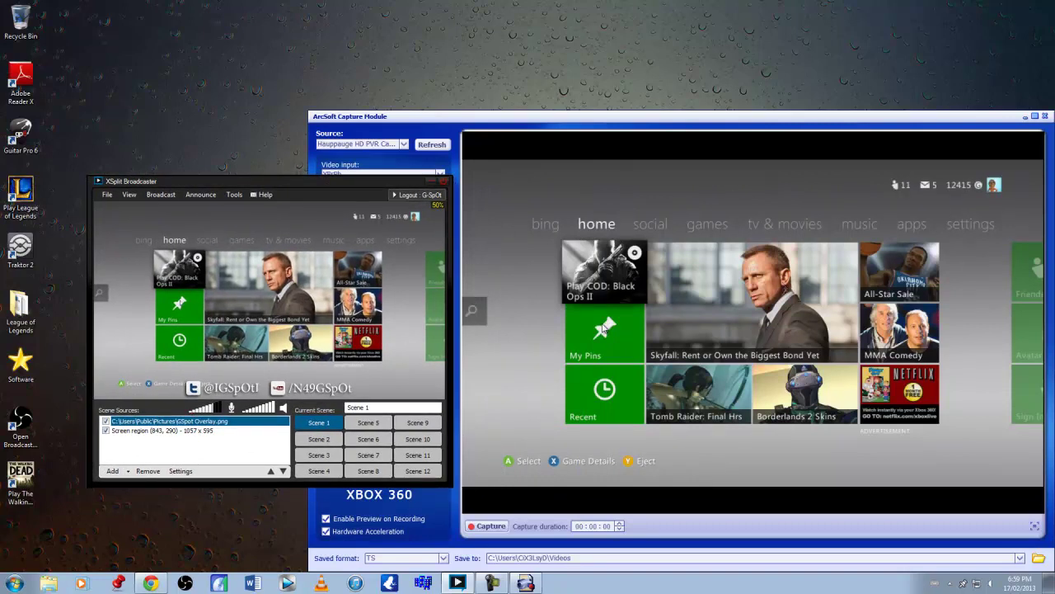
pyautogui.click(150, 323)
pyautogui.click(150, 323)
# - Bring the Twitch page forward and restore Chrome to a smaller window
pyautogui.click(152, 583)
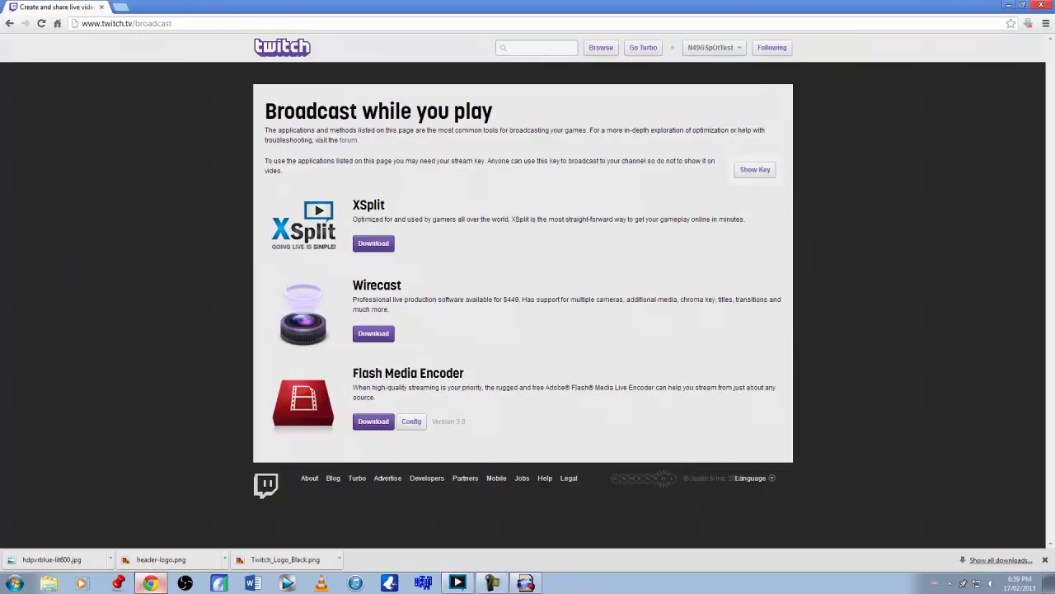
pyautogui.click(1021, 6)
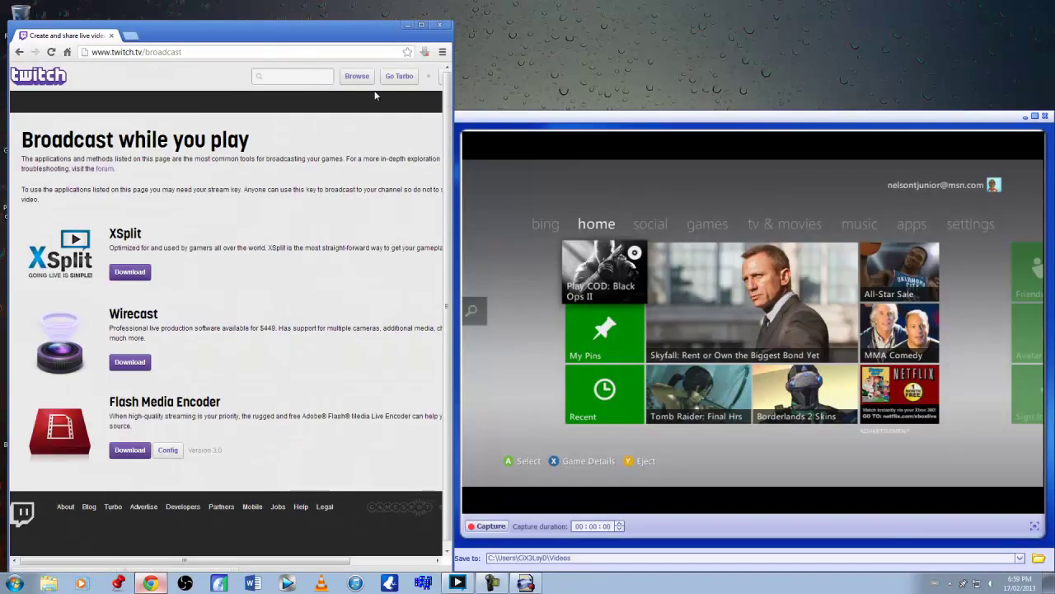
pyautogui.moveTo(301, 560); pyautogui.dragTo(384, 560)
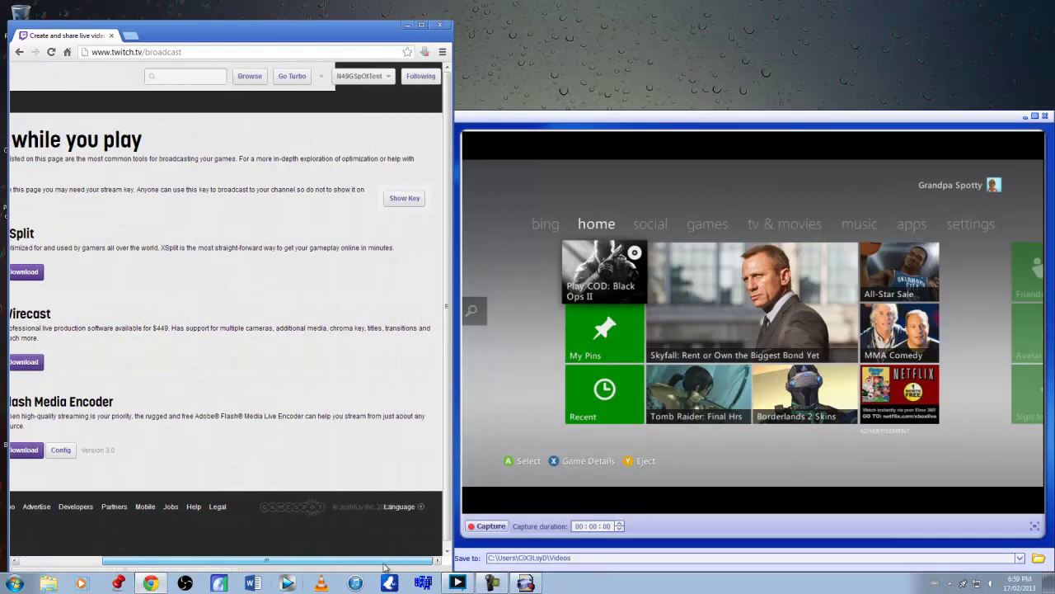
# - Show the test account's Twitch channel page, then put XSplit Broadcaster on top with its View menu open
pyautogui.moveTo(389, 82)
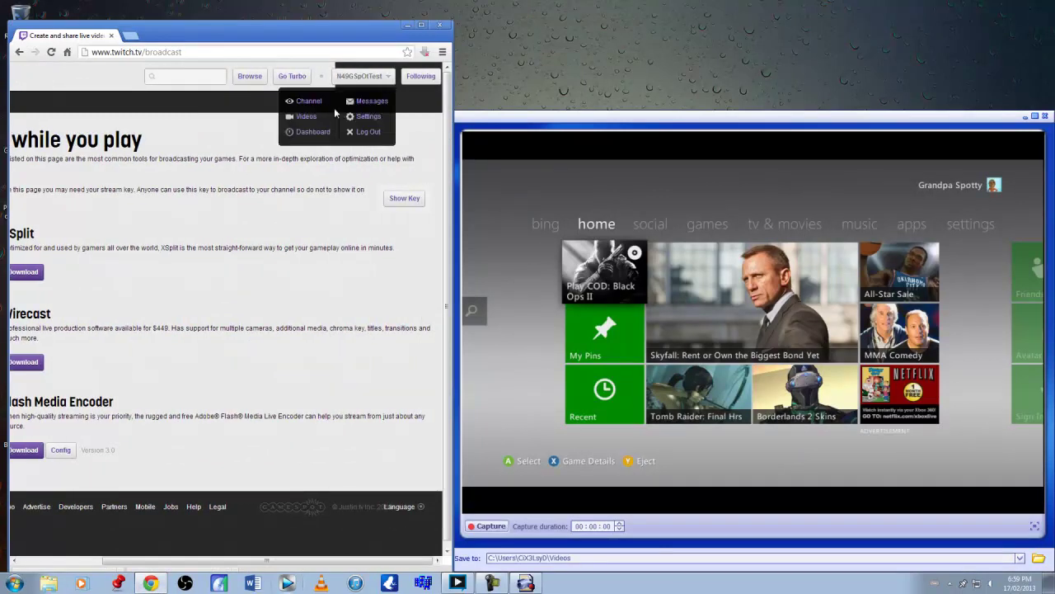
pyautogui.click(306, 104)
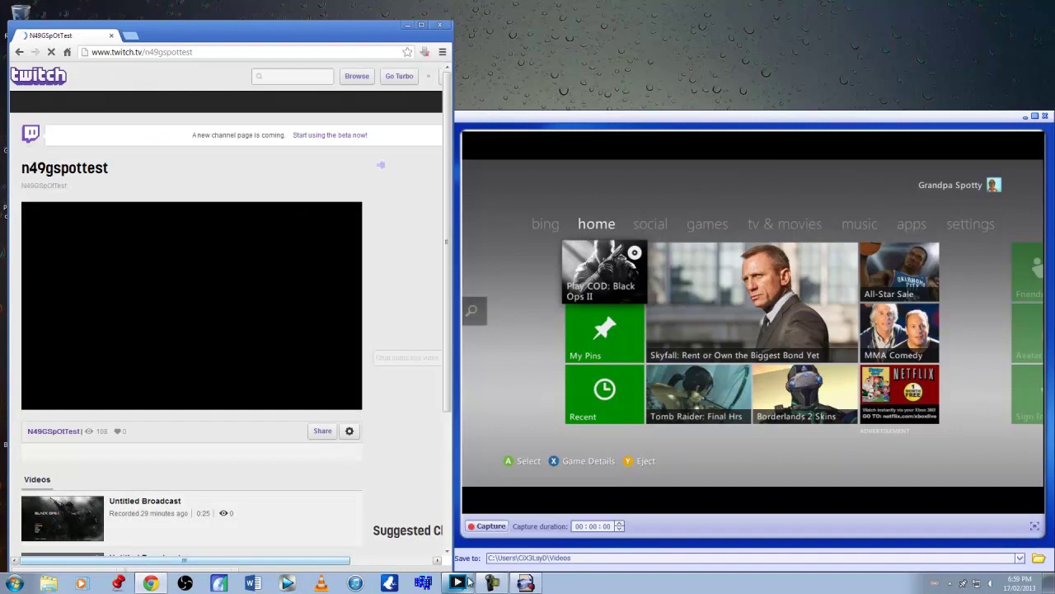
pyautogui.click(457, 583)
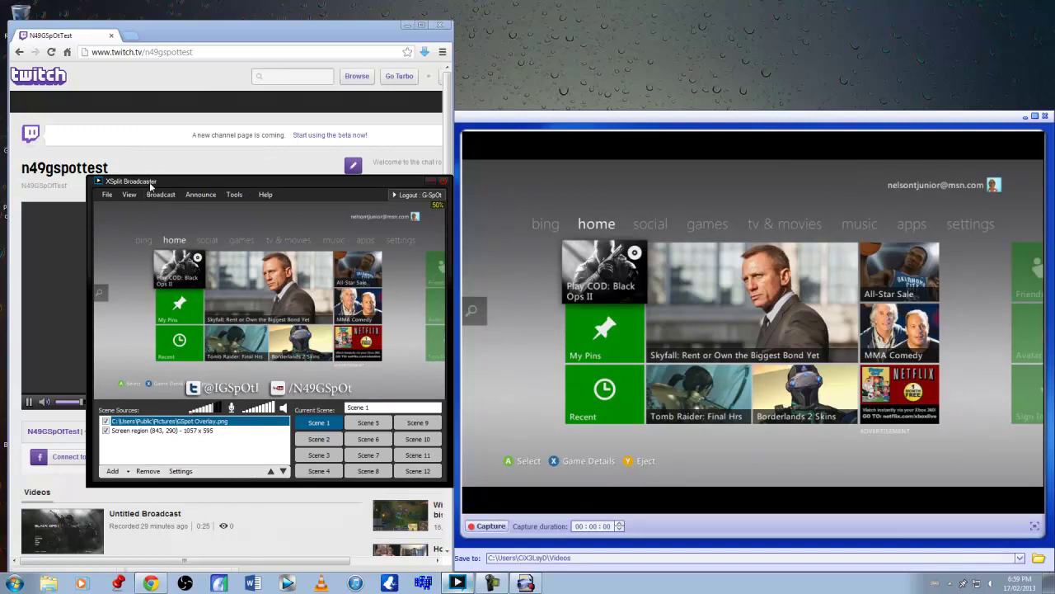
pyautogui.click(130, 197)
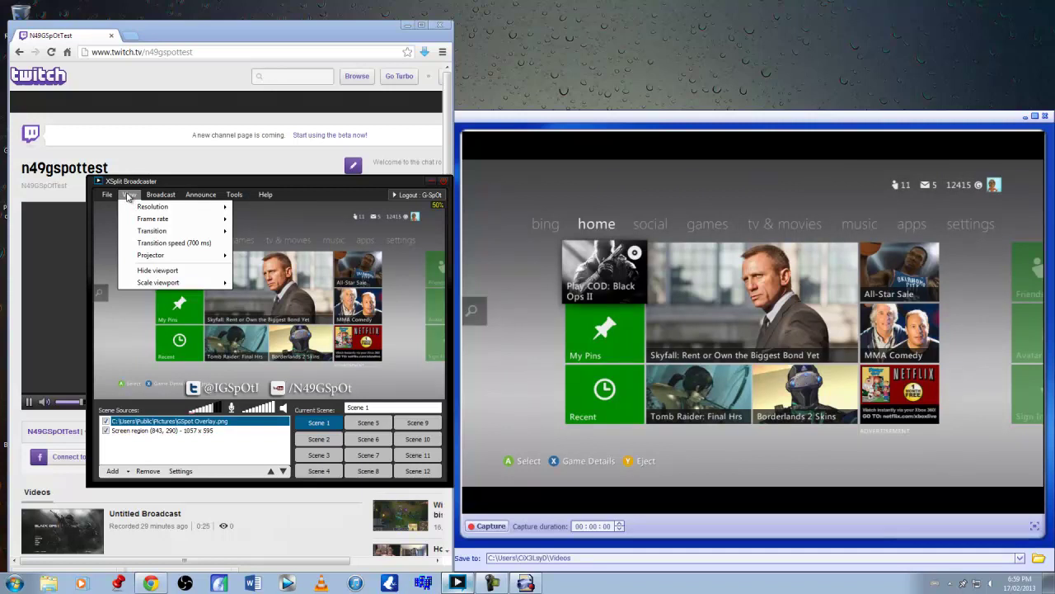
pyautogui.moveTo(138, 207)
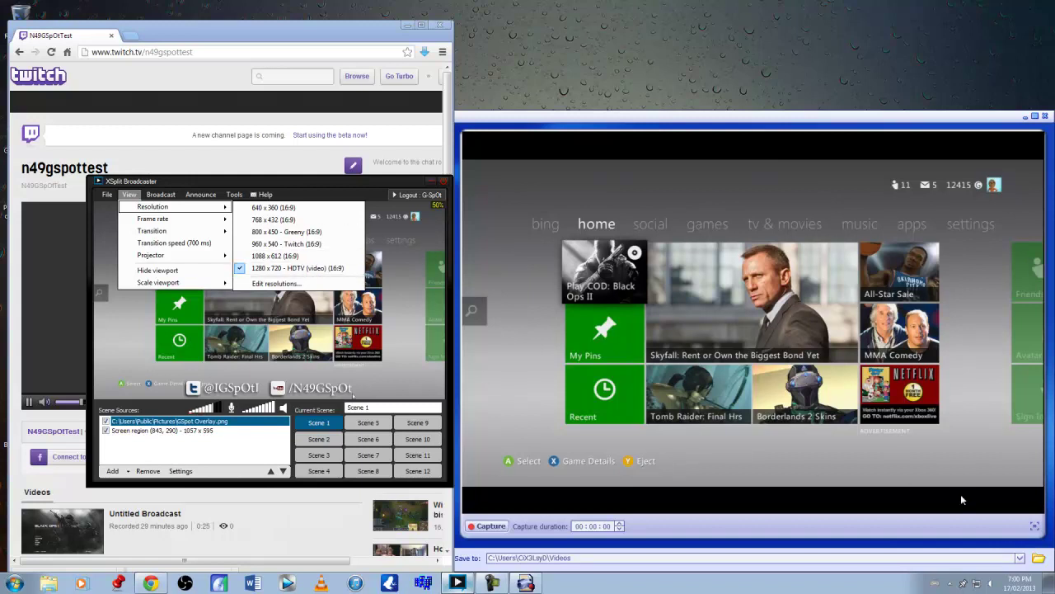
pyautogui.click(1032, 527)
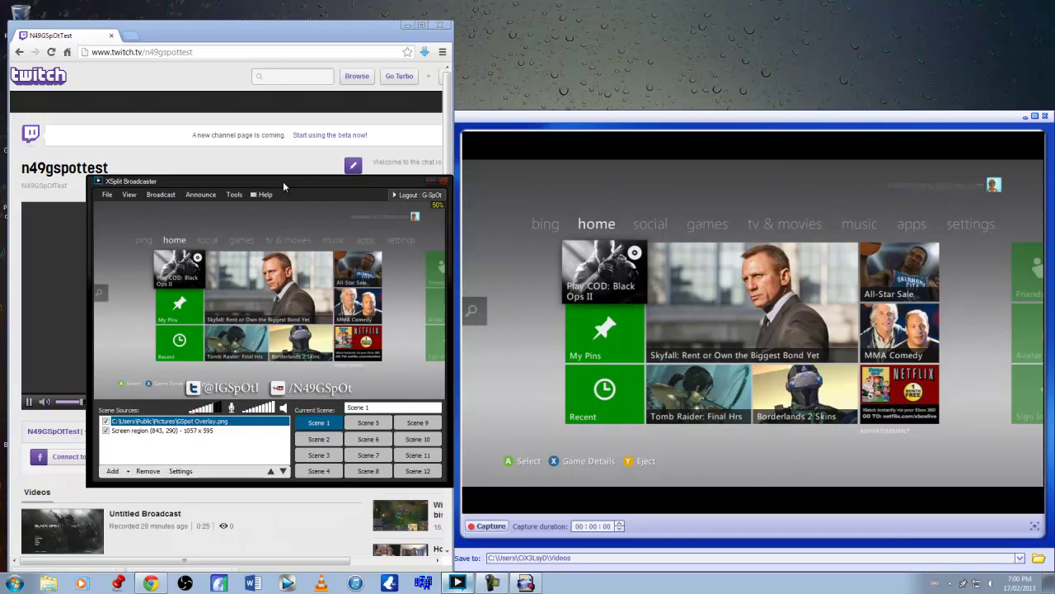
pyautogui.click(161, 195)
pyautogui.moveTo(159, 221)
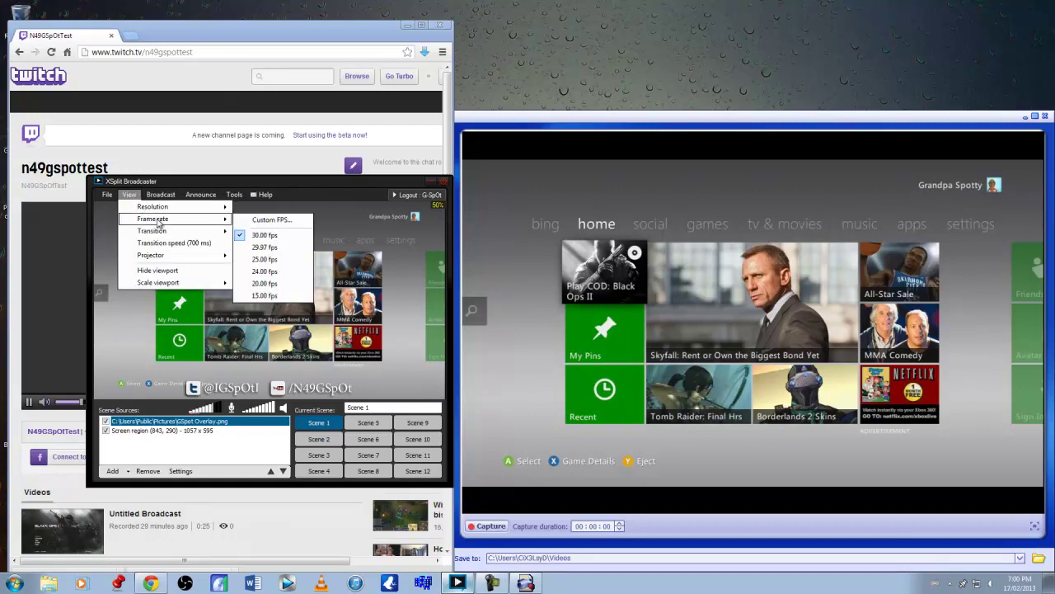
pyautogui.click(268, 238)
pyautogui.click(264, 194)
pyautogui.click(264, 178)
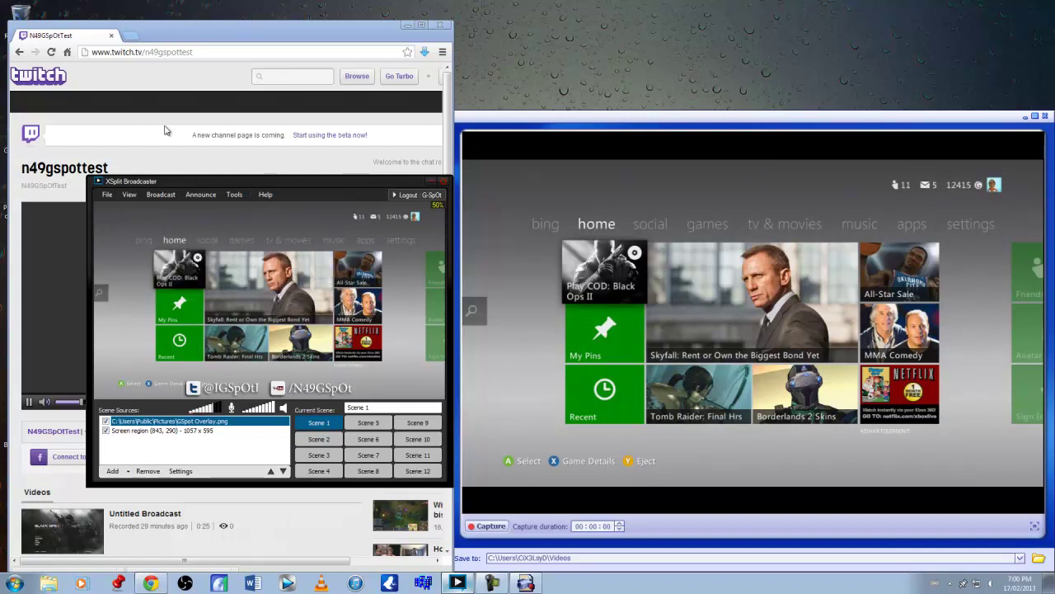
pyautogui.click(293, 31)
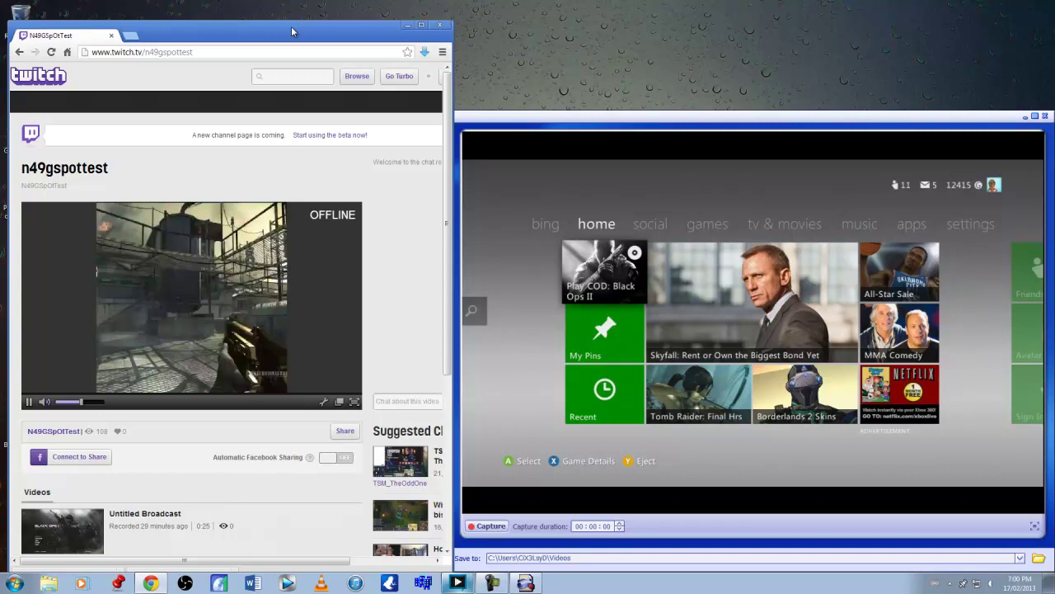
pyautogui.click(457, 583)
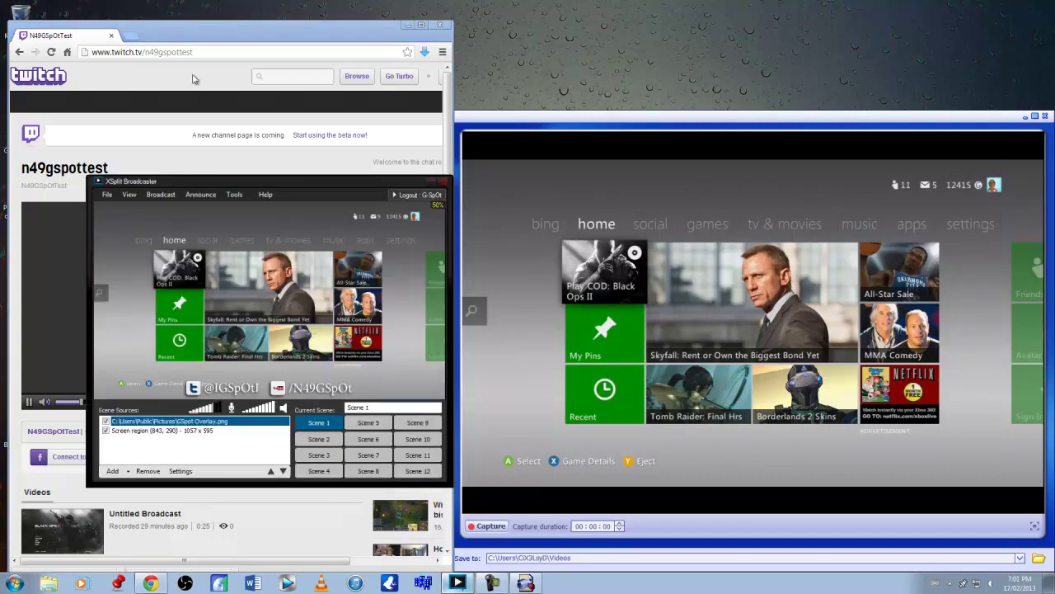
# - Go live to the Justin.tv/Twitch test channel, check the game in the player, then stop streaming
pyautogui.moveTo(267, 188); pyautogui.dragTo(227, 416)
pyautogui.click(121, 418)
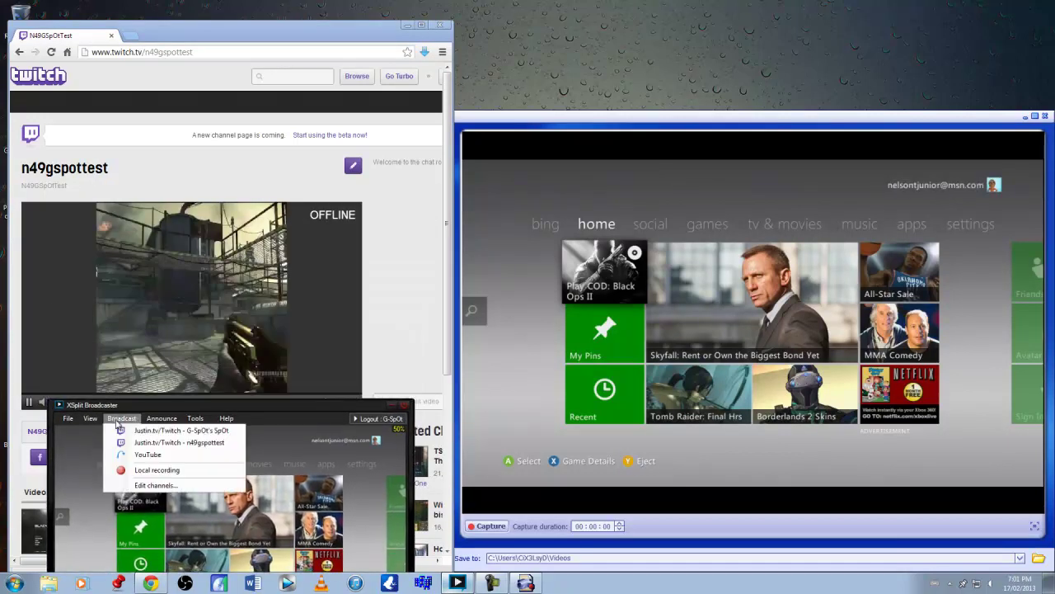
pyautogui.click(194, 442)
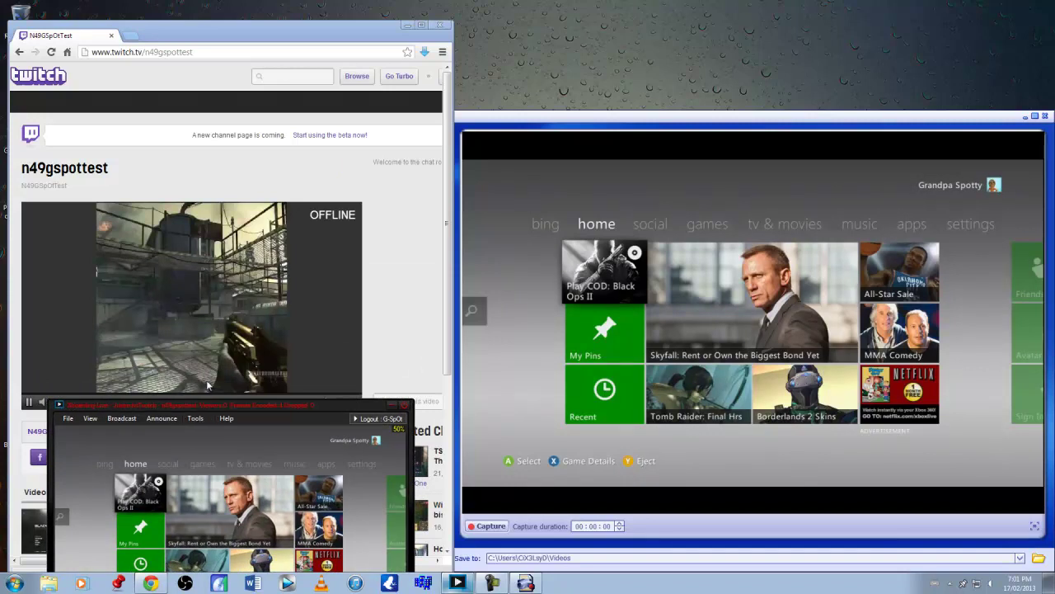
pyautogui.click(198, 342)
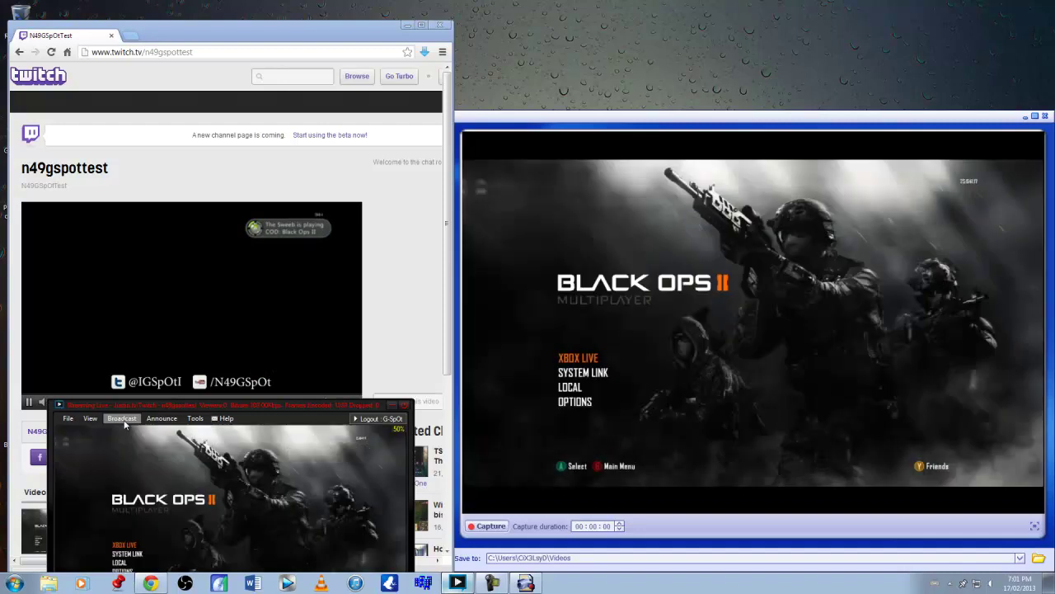
pyautogui.click(124, 419)
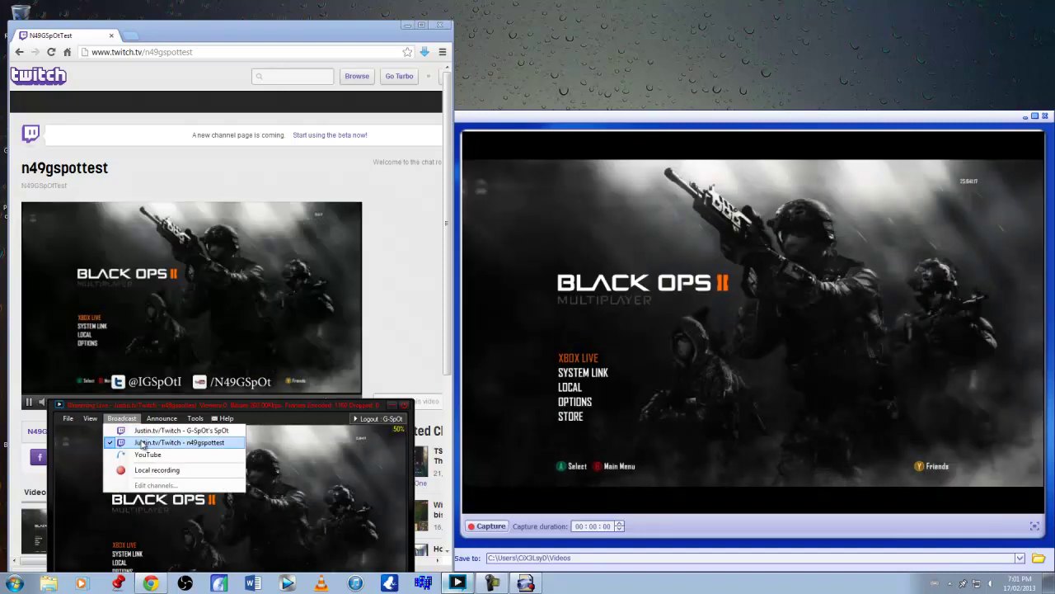
pyautogui.click(144, 443)
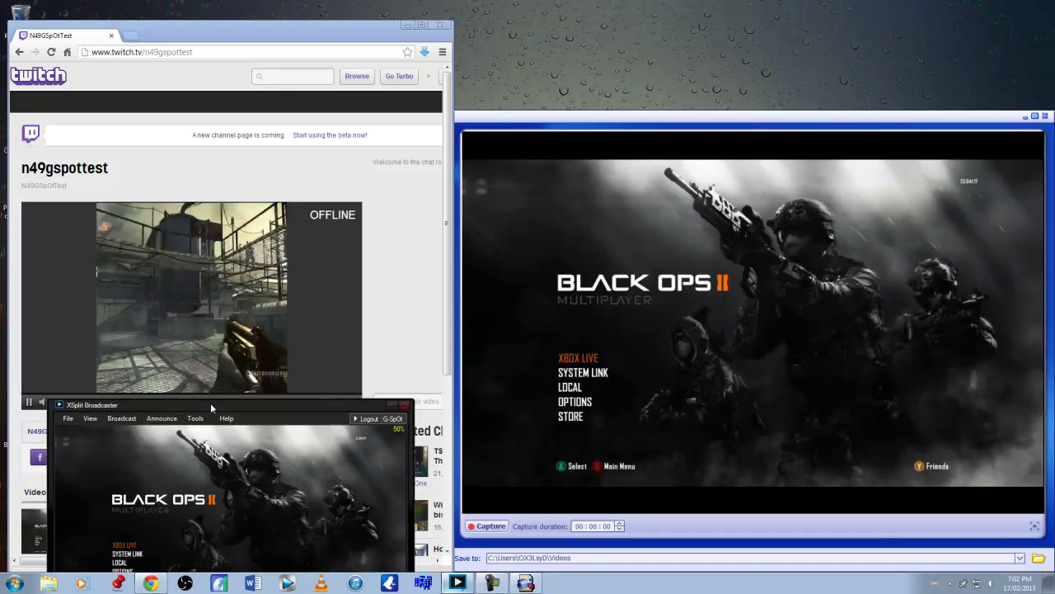
# - Delete the Screen region source, leaving only GSpot Overlay.png in Scene 1
pyautogui.moveTo(211, 403); pyautogui.dragTo(255, 165)
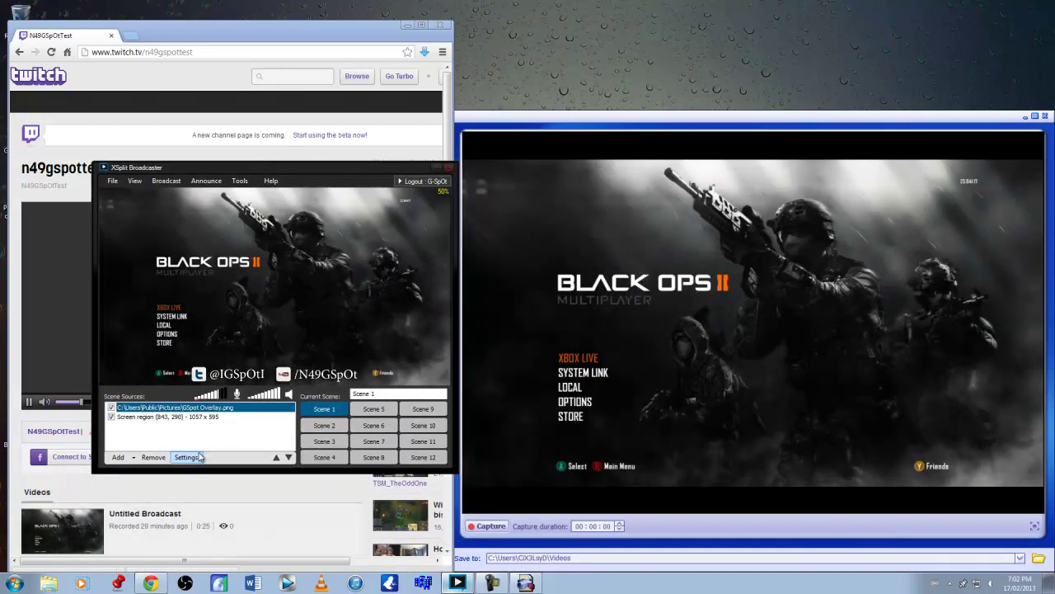
pyautogui.click(204, 416)
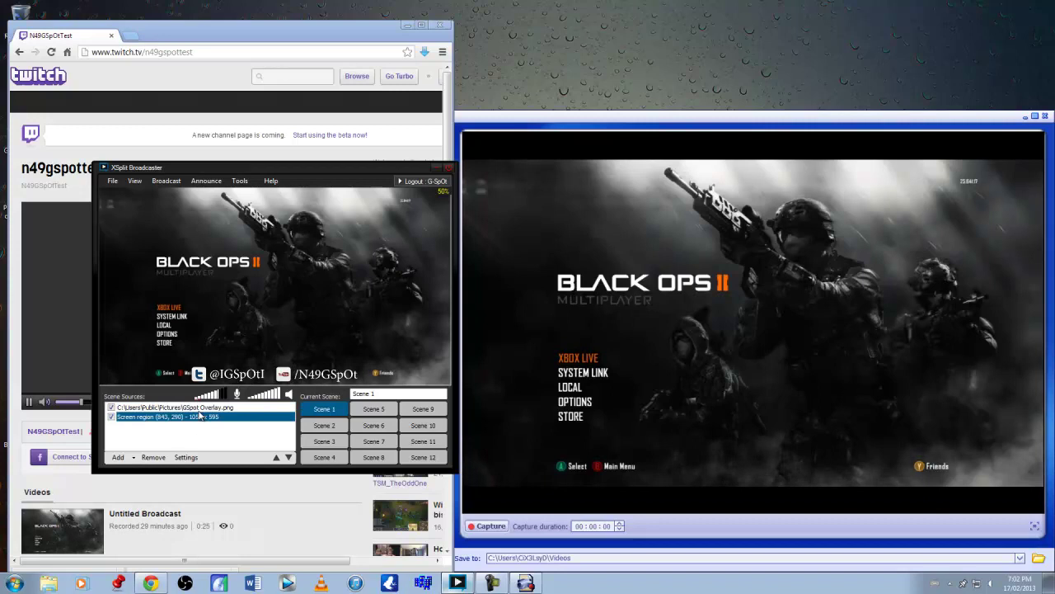
pyautogui.press('Delete')
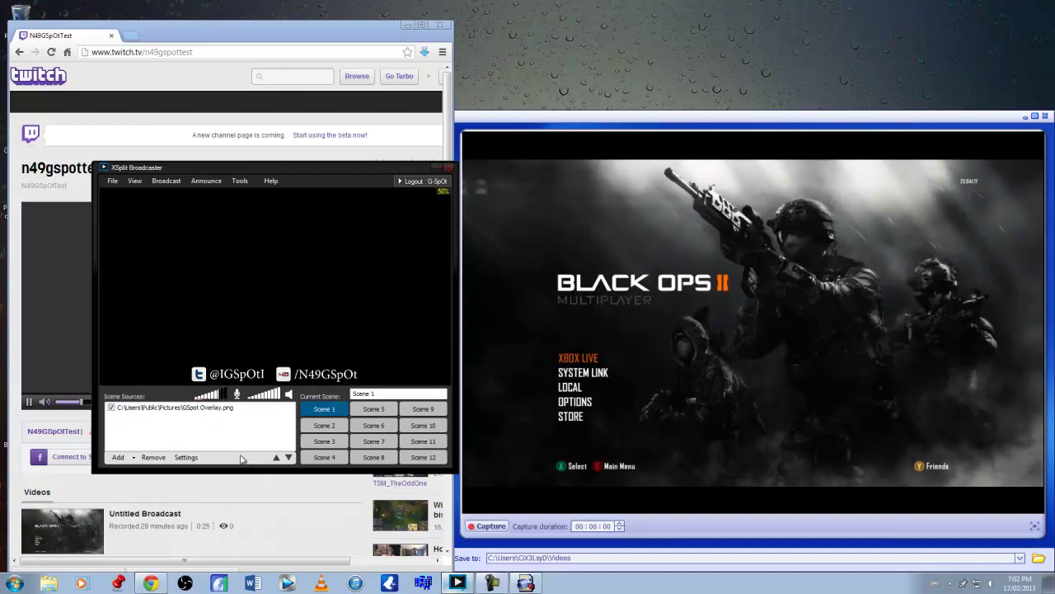
# - Add the Hauppauge HD PVR Capture Device camera and move its box up-left in the preview
pyautogui.click(133, 460)
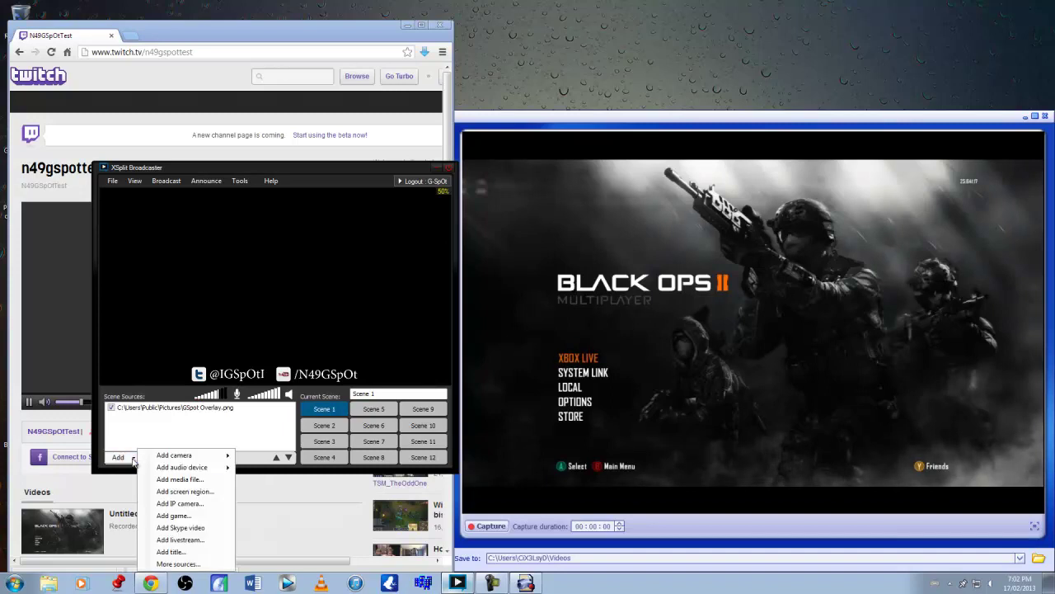
pyautogui.moveTo(165, 455)
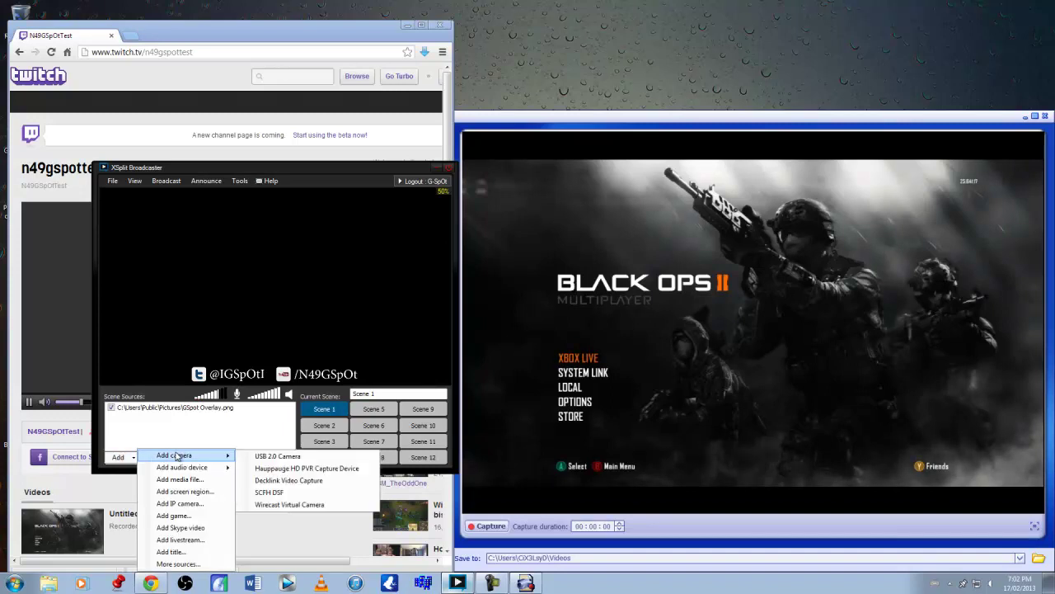
pyautogui.click(309, 468)
pyautogui.click(319, 332)
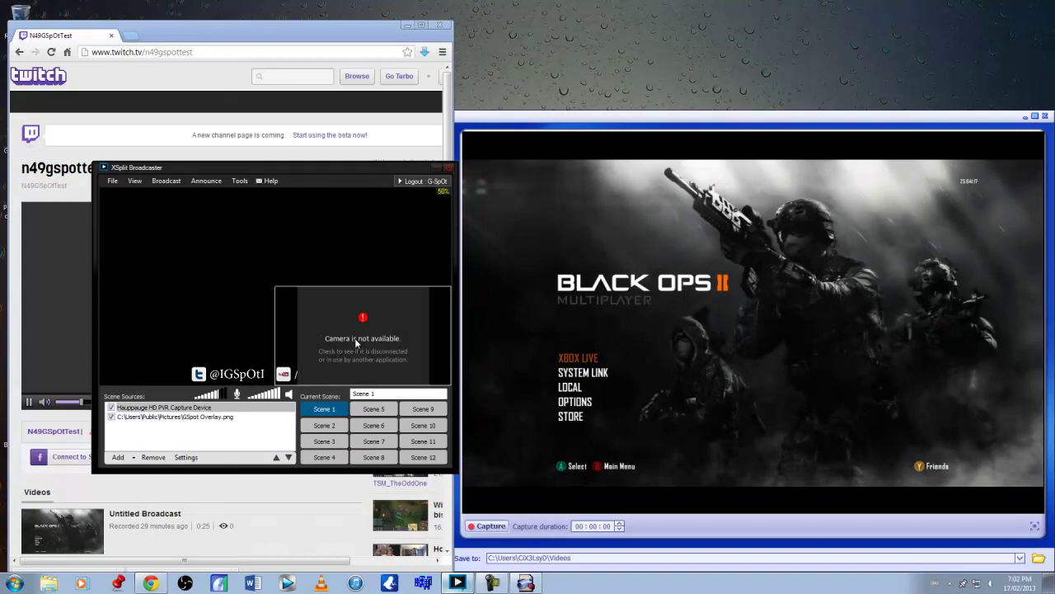
pyautogui.moveTo(356, 342); pyautogui.dragTo(254, 284)
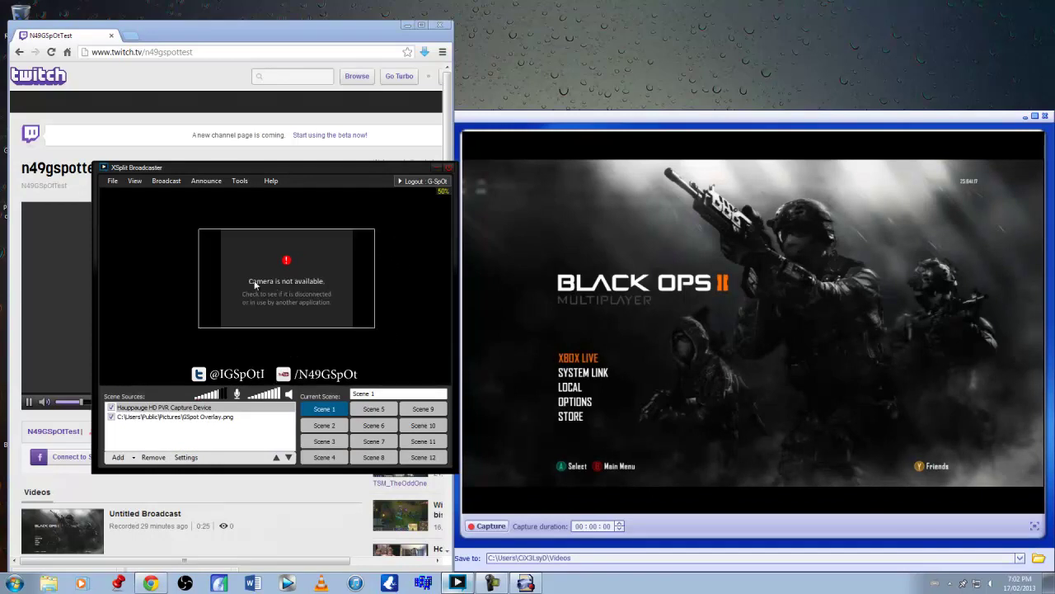
# - Release the ArcSoft capture window and stretch the Black Ops feed to fill the preview
pyautogui.click(1045, 117)
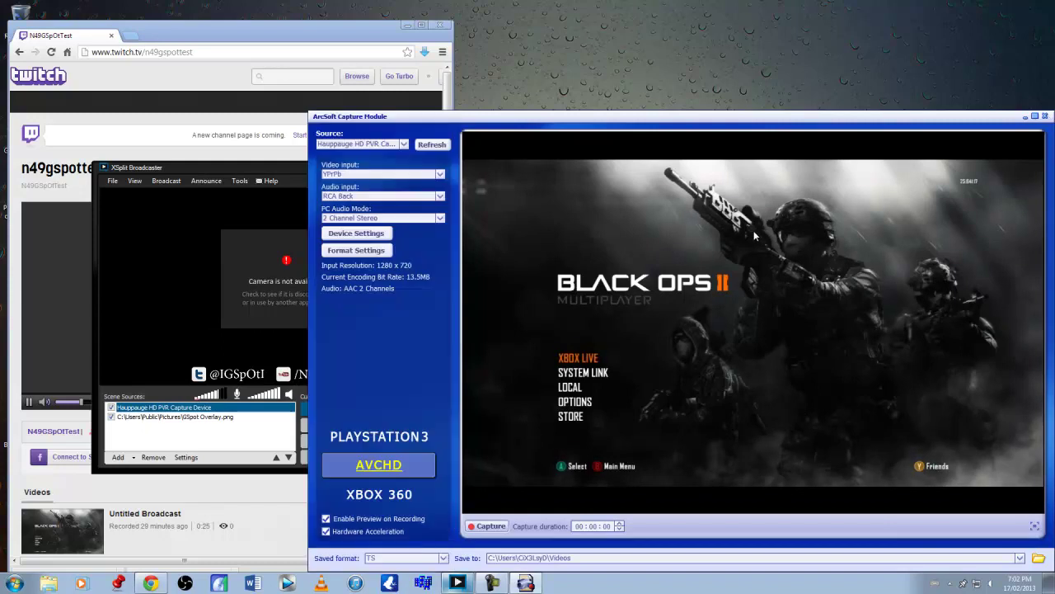
pyautogui.moveTo(606, 112)
pyautogui.mouseDown()
pyautogui.moveTo(643, 151)
pyautogui.moveTo(539, 68)
pyautogui.moveTo(614, 113)
pyautogui.mouseUp()
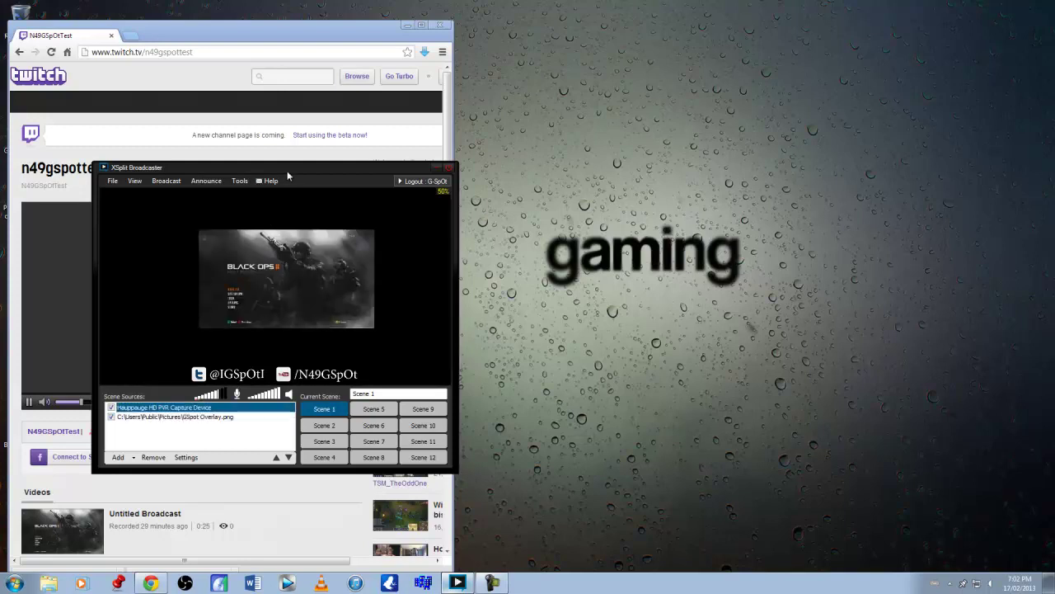
pyautogui.moveTo(290, 172); pyautogui.dragTo(692, 154)
pyautogui.moveTo(600, 211); pyautogui.dragTo(515, 172)
pyautogui.moveTo(773, 317); pyautogui.dragTo(887, 348)
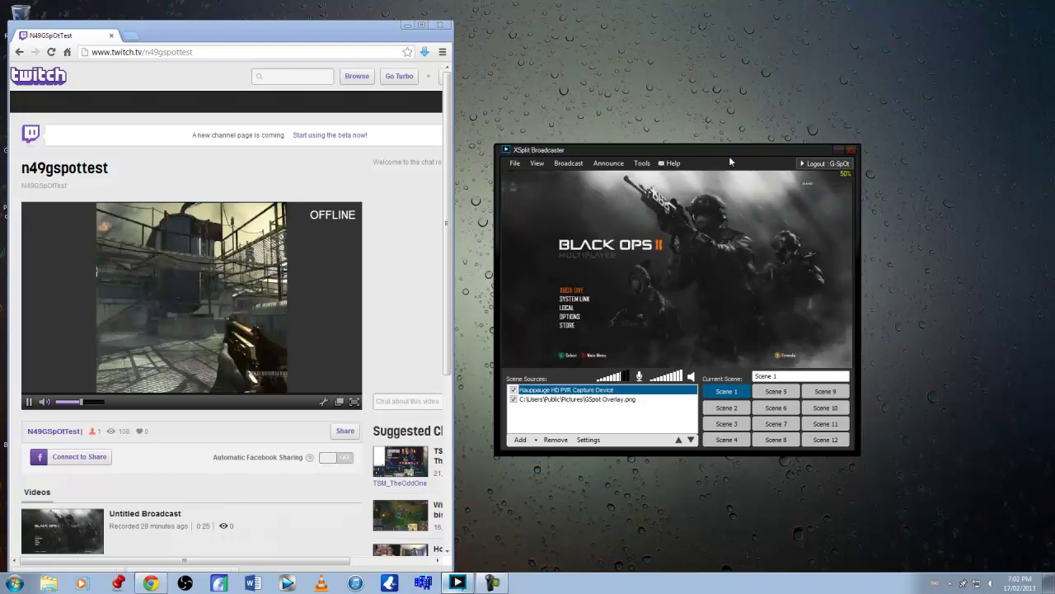
# - Move GSpot Overlay.png above the Hauppauge camera source, then maximize the Twitch Chrome window
pyautogui.click(724, 202)
pyautogui.click(621, 401)
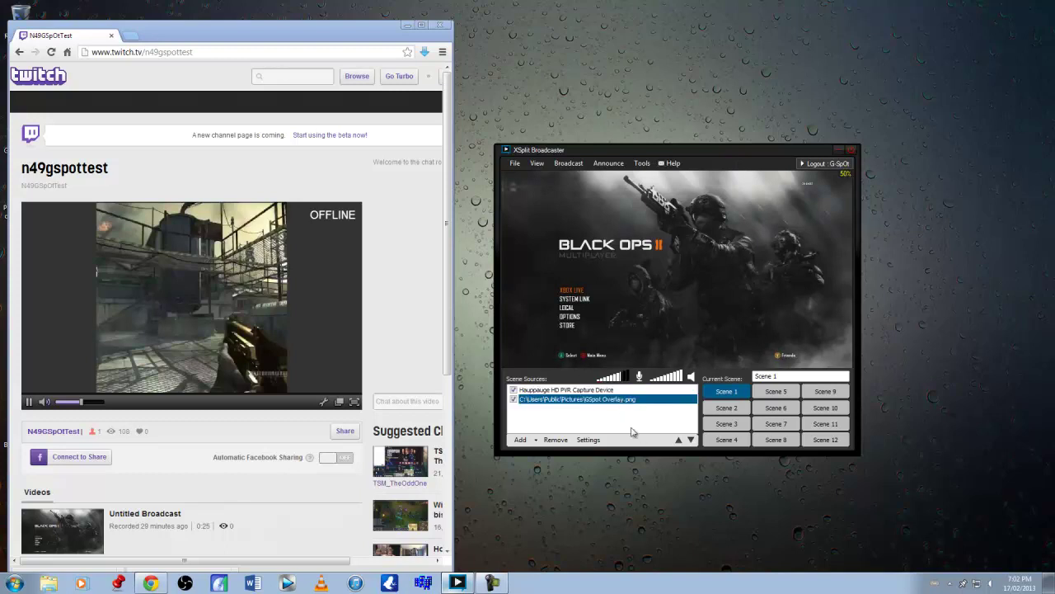
pyautogui.click(678, 440)
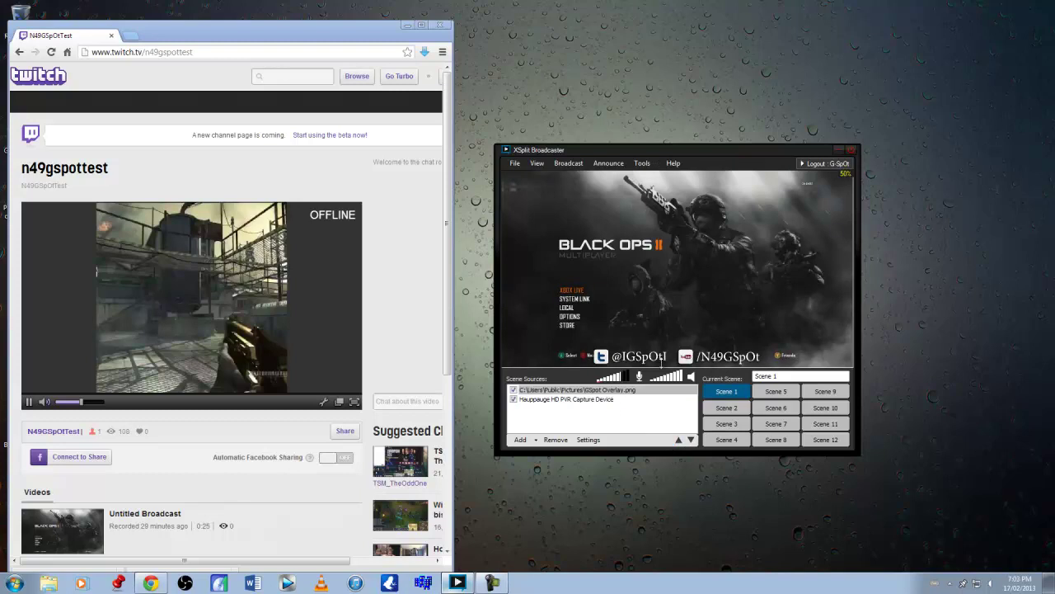
pyautogui.moveTo(637, 149); pyautogui.dragTo(676, 155)
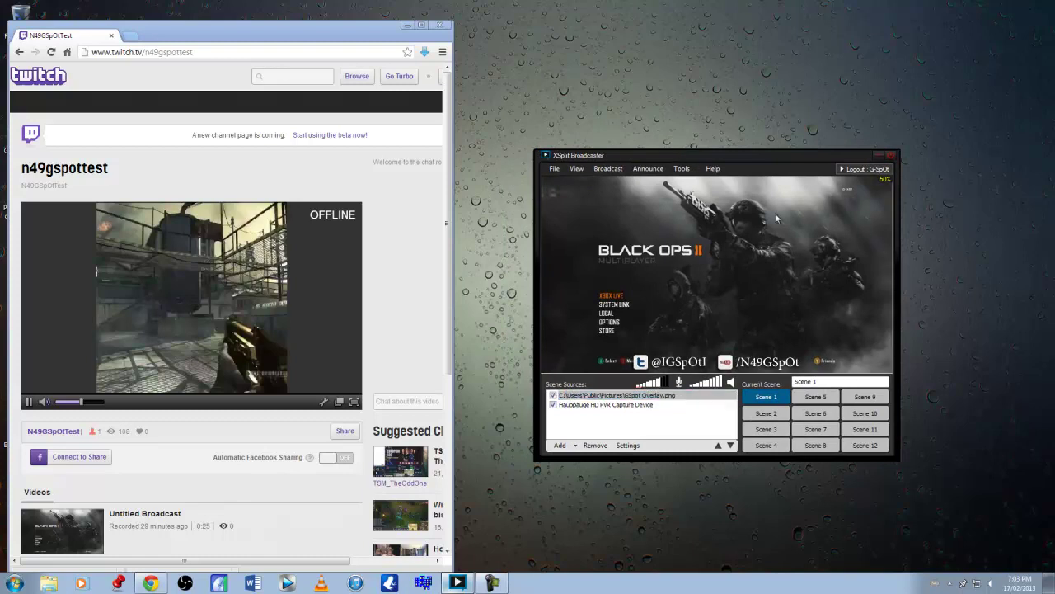
pyautogui.click(421, 26)
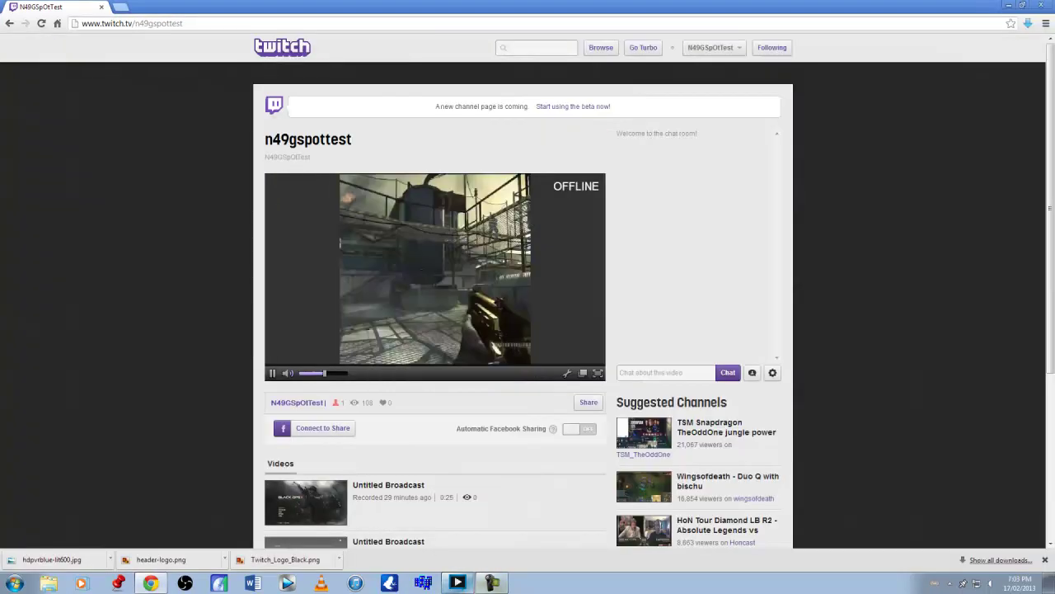
# - Bring XSplit Broadcaster back in front of the maximized Twitch page
pyautogui.click(457, 583)
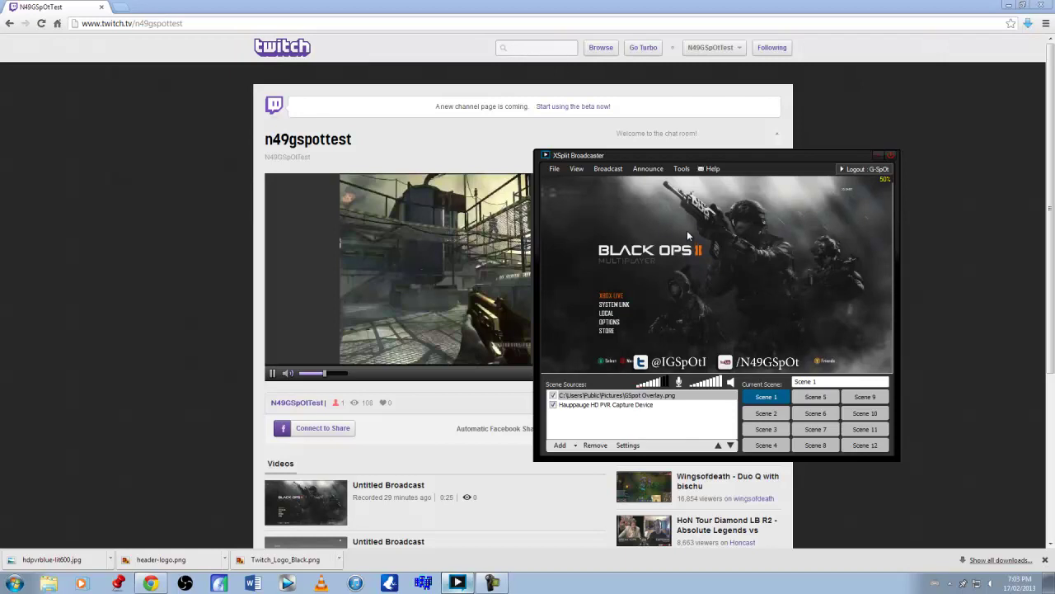
pyautogui.click(609, 169)
pyautogui.moveTo(576, 169)
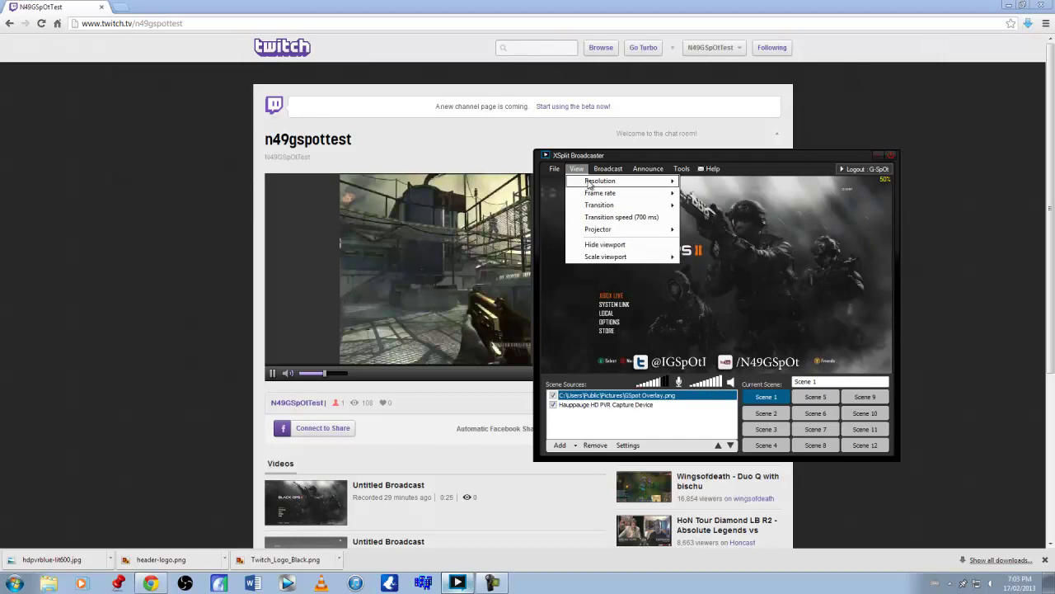
pyautogui.moveTo(627, 180)
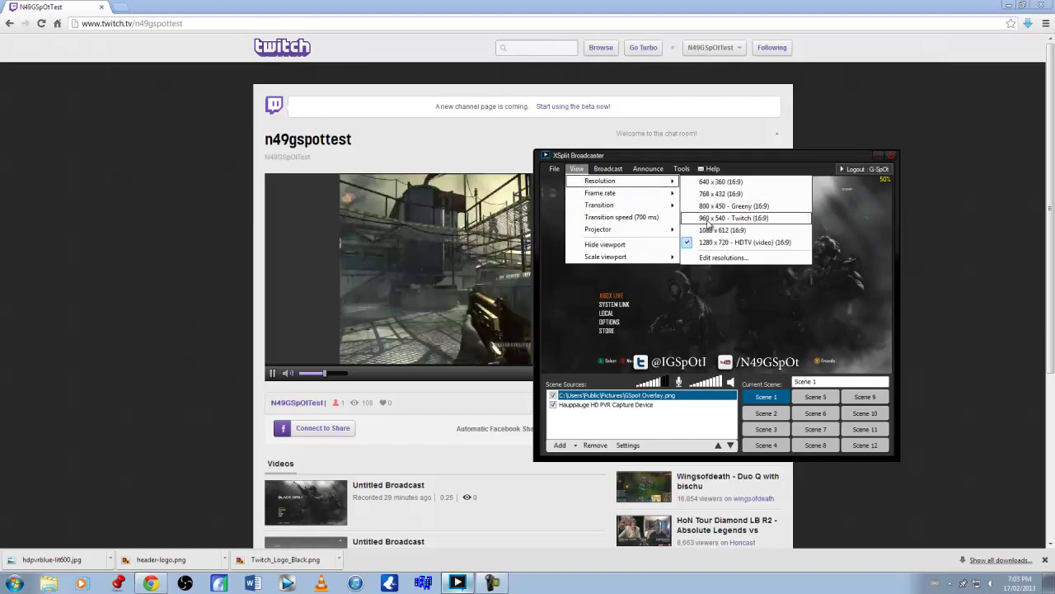
pyautogui.moveTo(680, 167)
pyautogui.click(696, 292)
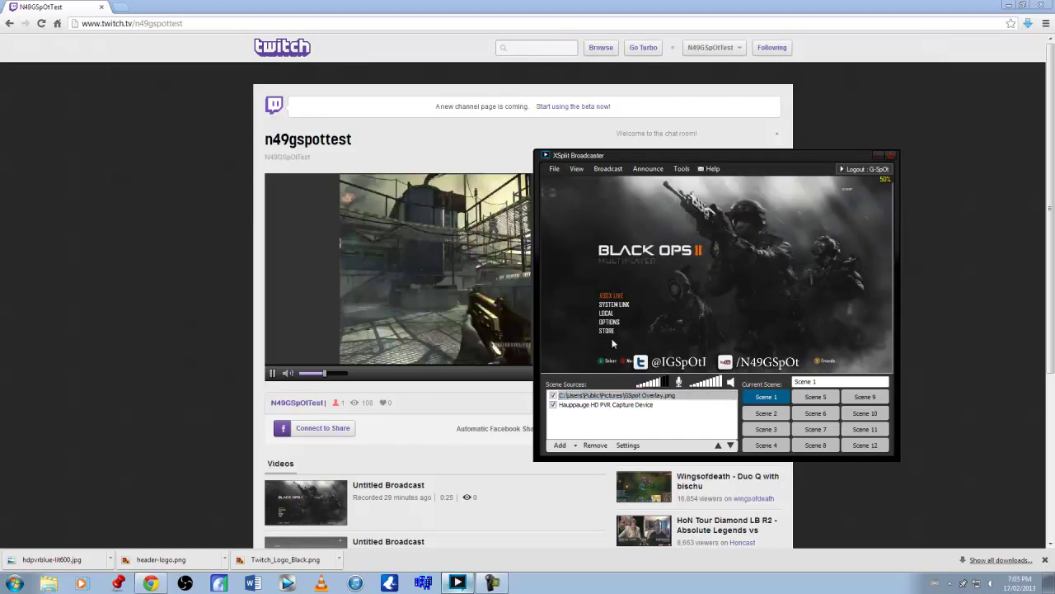